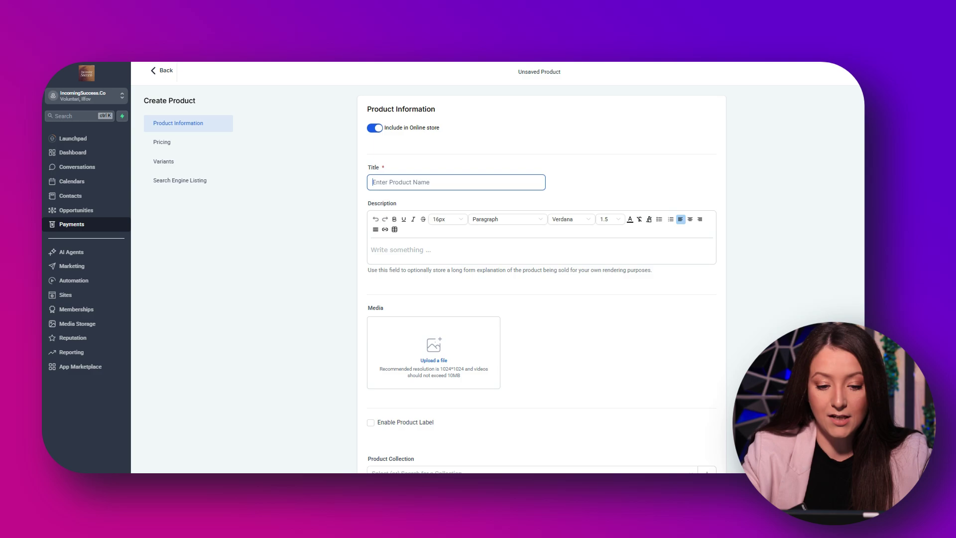
Title the new product "VIP Membership" and exclude it from the online store
{"action": "type", "text": "V"}
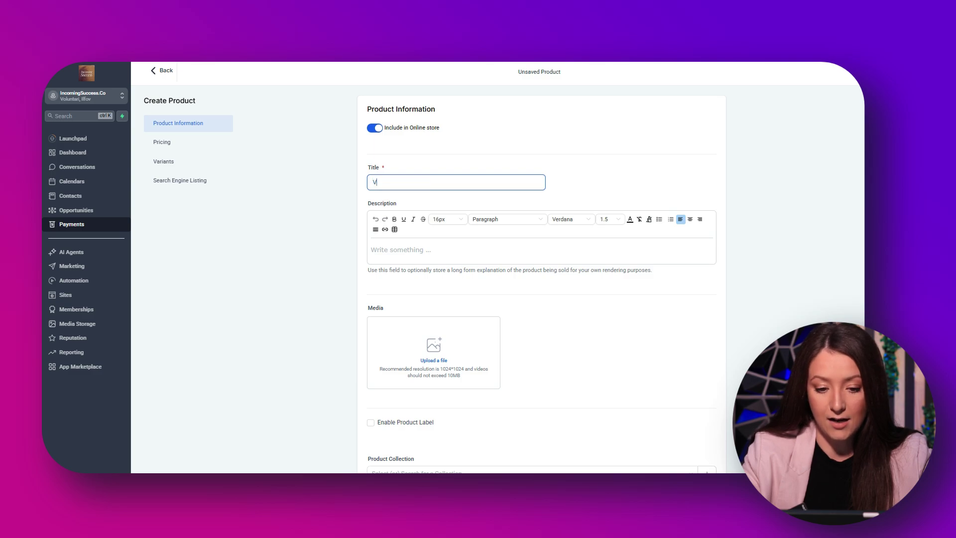
{"action": "type", "text": "IP Me"}
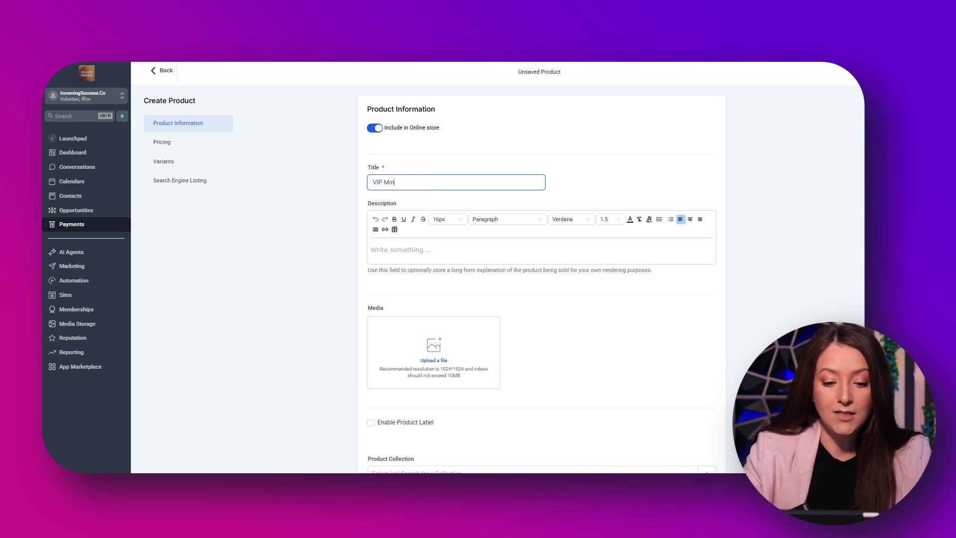
{"action": "key", "text": "BackSpace"}
{"action": "type", "text": "embership"}
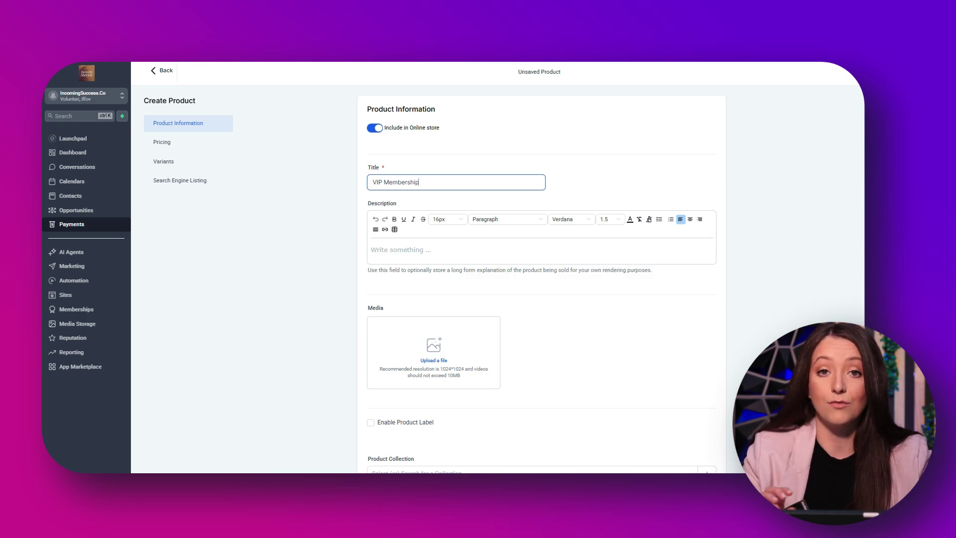
{"action": "left_click", "coordinate": [375, 127]}
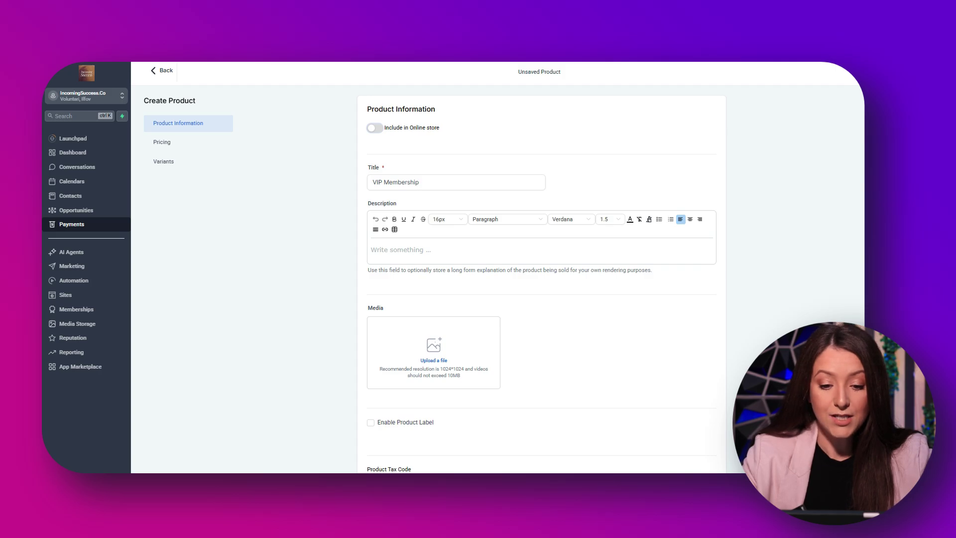
Set the product's price type to Recurring
{"action": "scroll", "coordinate": [542, 279], "scroll_direction": "down", "scroll_amount": 9}
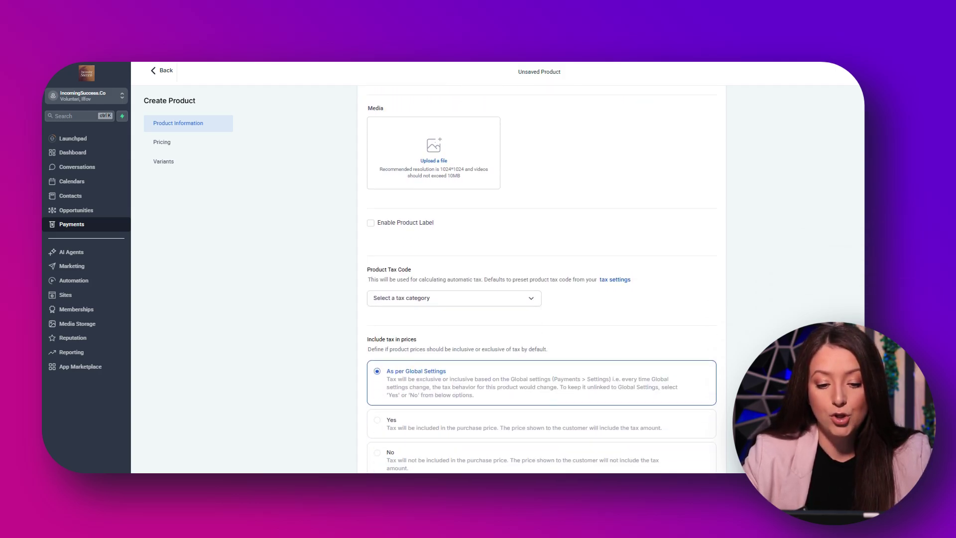
{"action": "scroll", "coordinate": [542, 279], "scroll_direction": "down", "scroll_amount": 1}
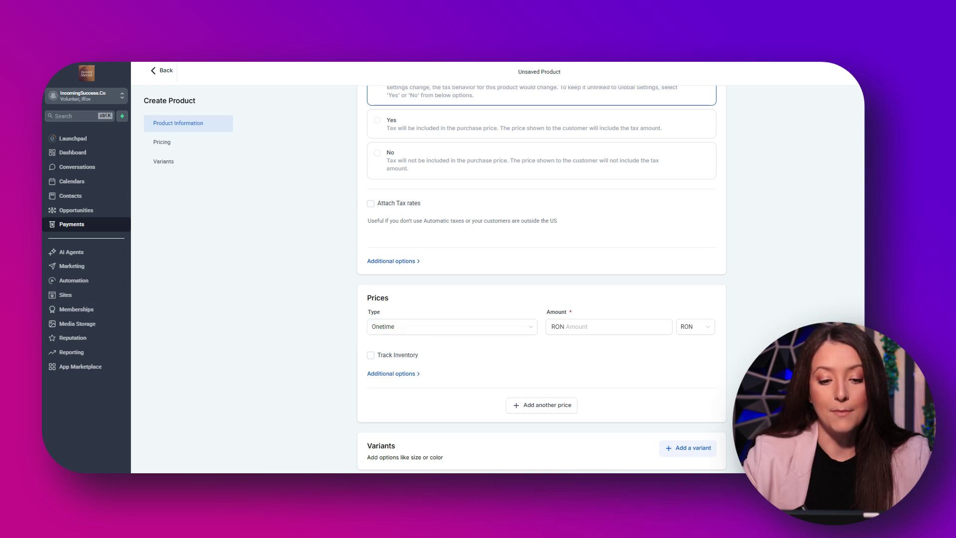
{"action": "left_click", "coordinate": [452, 326]}
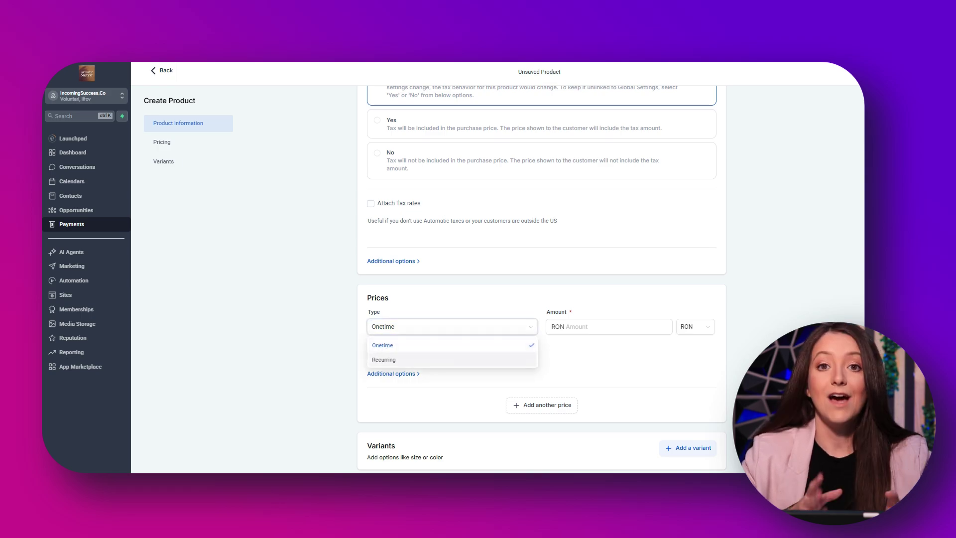
{"action": "left_click", "coordinate": [384, 359]}
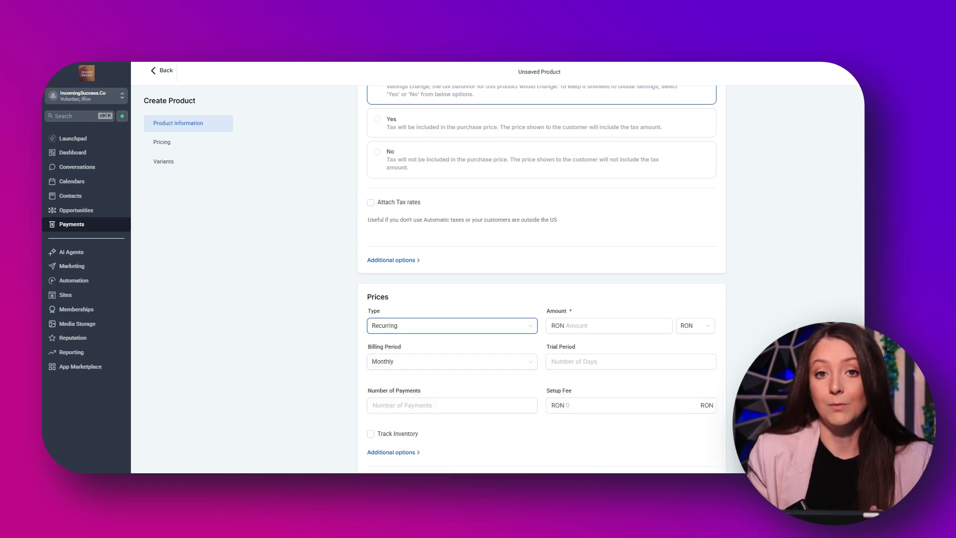
Set the recurring price's currency to USD and its amount to 29.00
{"action": "scroll", "coordinate": [541, 270], "scroll_direction": "down", "scroll_amount": 2}
{"action": "left_click", "coordinate": [609, 247]}
{"action": "left_click", "coordinate": [695, 247]}
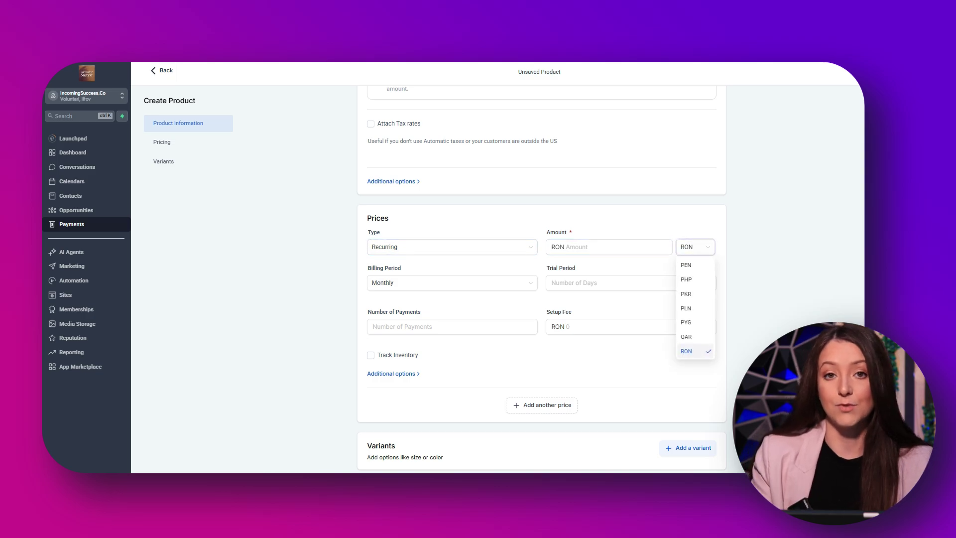
{"action": "scroll", "coordinate": [695, 309], "scroll_direction": "up", "scroll_amount": 5}
{"action": "scroll", "coordinate": [695, 309], "scroll_direction": "up", "scroll_amount": 10}
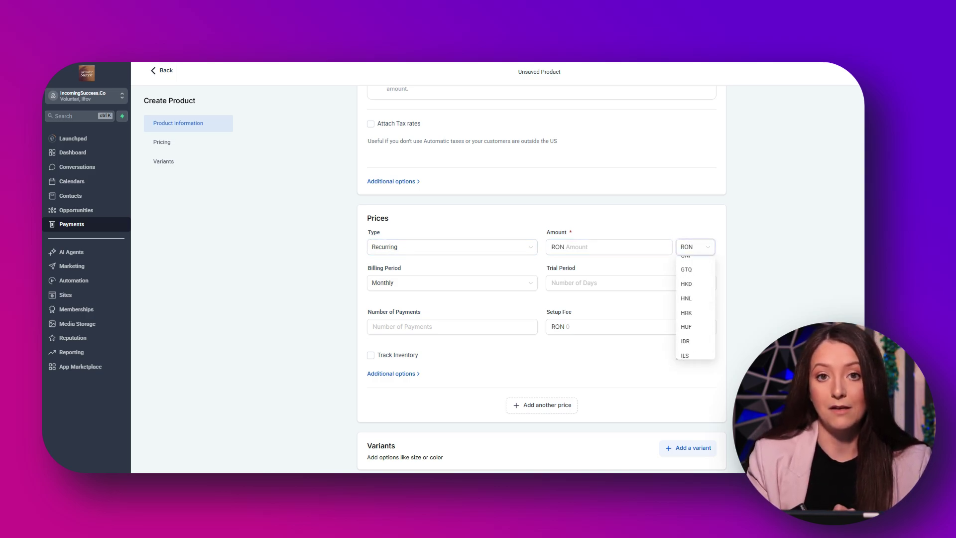
{"action": "left_click", "coordinate": [687, 266]}
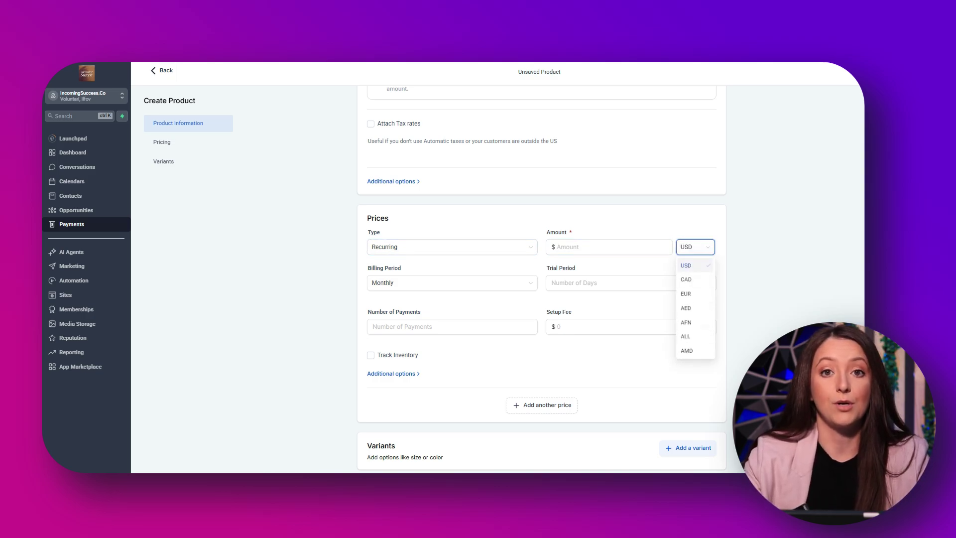
{"action": "left_click", "coordinate": [609, 247]}
{"action": "type", "text": "29.00"}
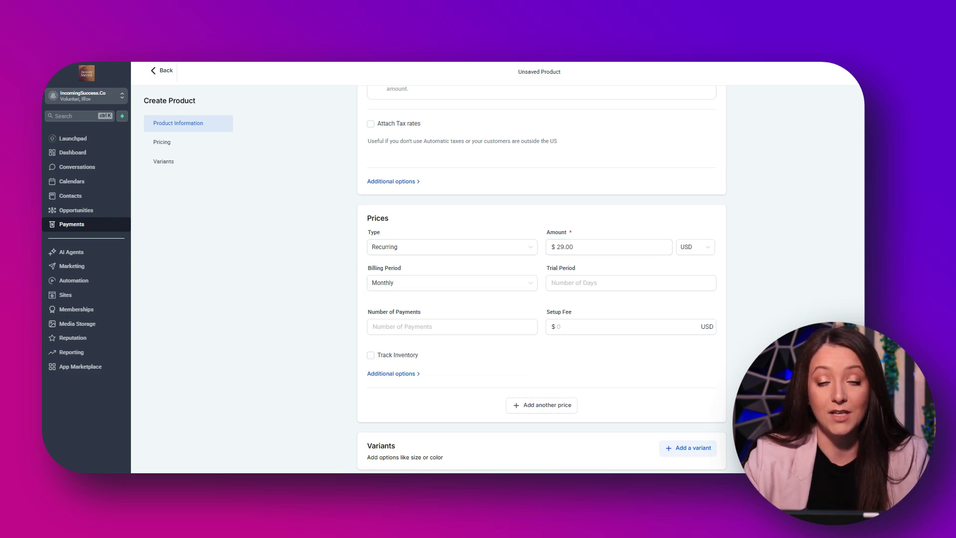
Try a custom billing period for the price with an interval of 3 months
{"action": "left_click", "coordinate": [452, 282]}
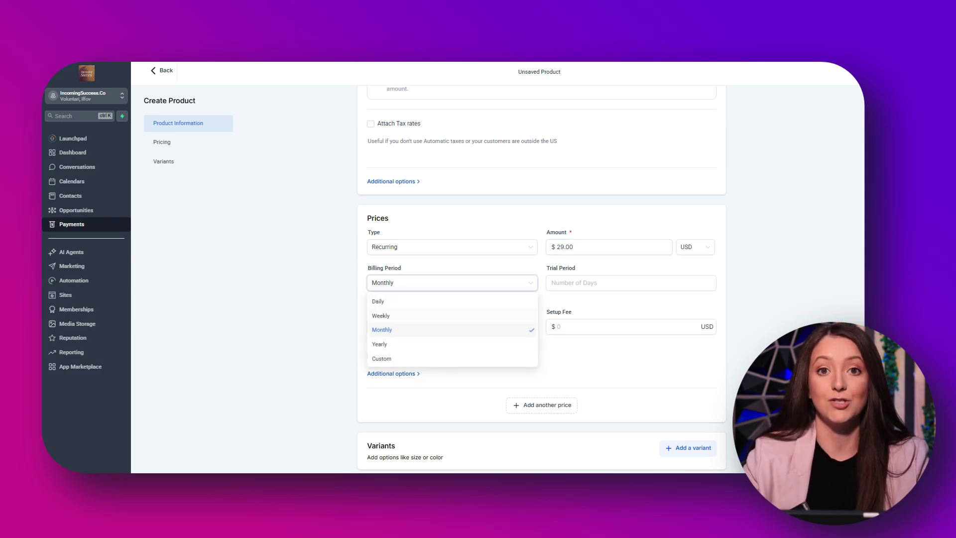
{"action": "left_click", "coordinate": [382, 359]}
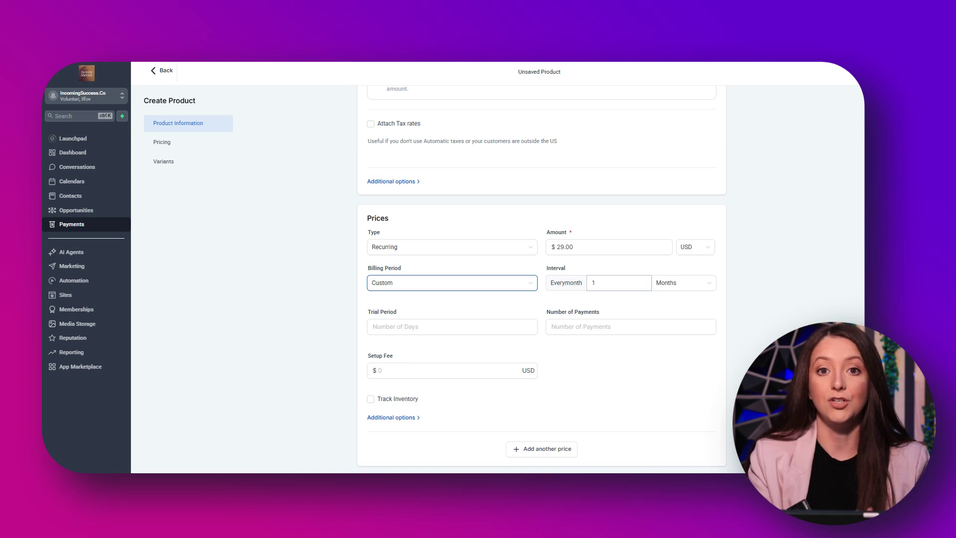
{"action": "left_click", "coordinate": [684, 282]}
{"action": "left_click", "coordinate": [683, 329]}
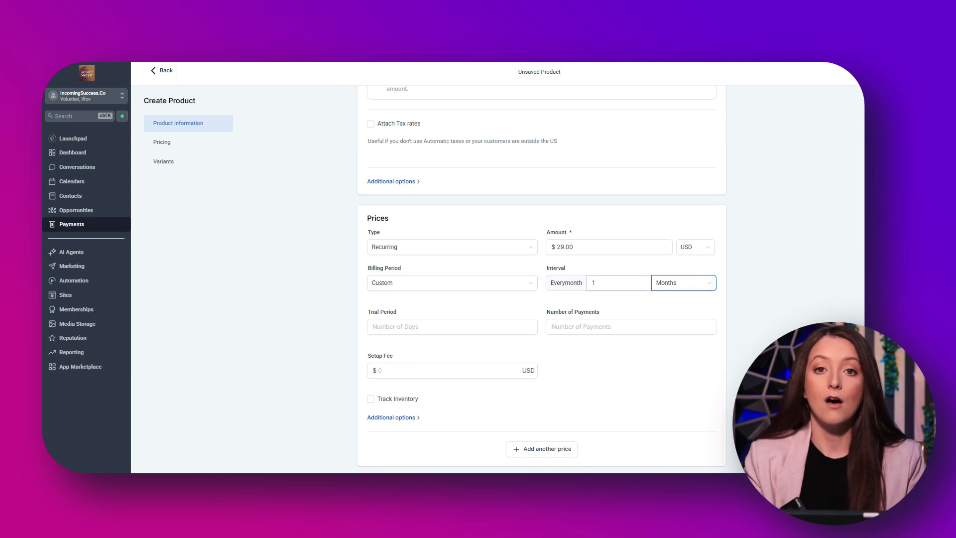
{"action": "left_click", "coordinate": [618, 282]}
{"action": "key", "text": "BackSpace"}
{"action": "type", "text": "3"}
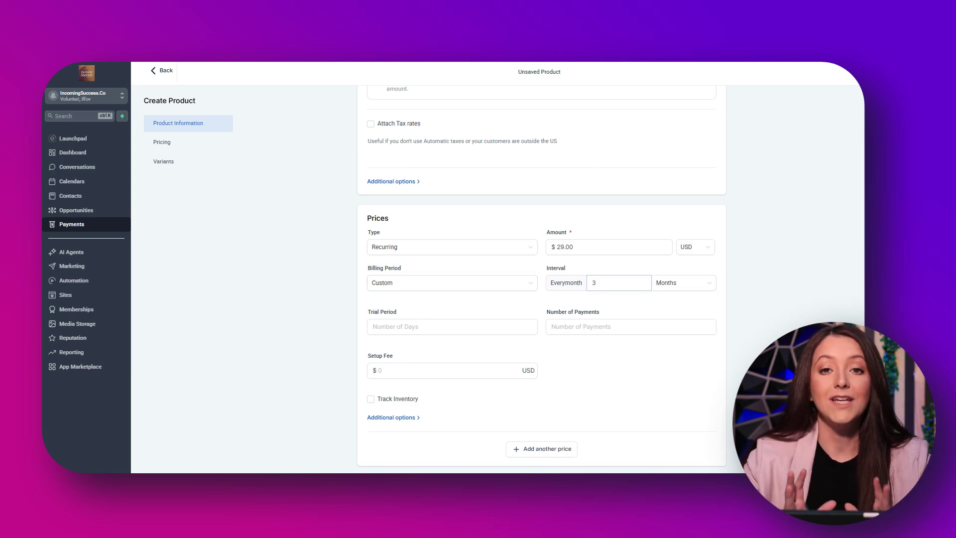
Set the price's billing period to Monthly and its trial period to 7 days
{"action": "left_click", "coordinate": [452, 282]}
{"action": "left_click", "coordinate": [451, 330]}
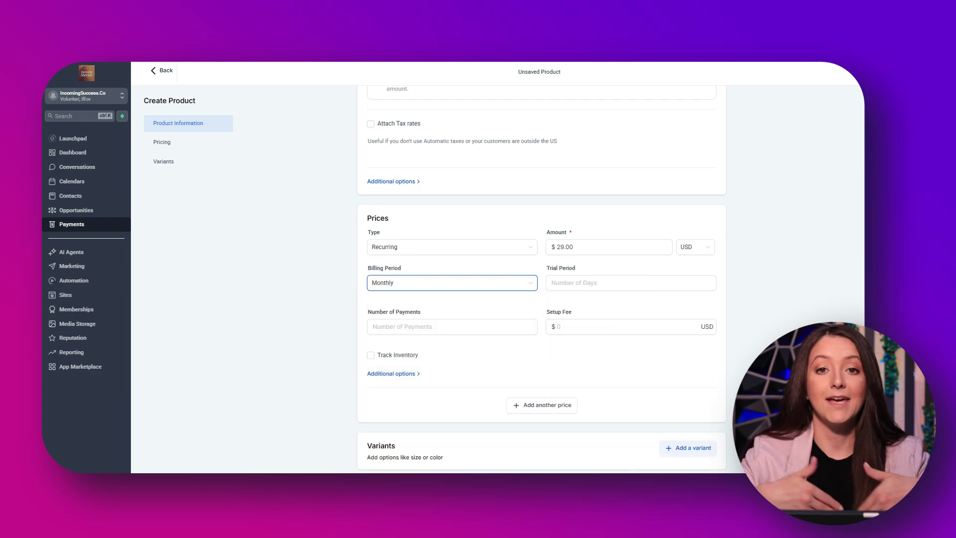
{"action": "left_click_drag", "start_coordinate": [547, 268], "coordinate": [575, 268]}
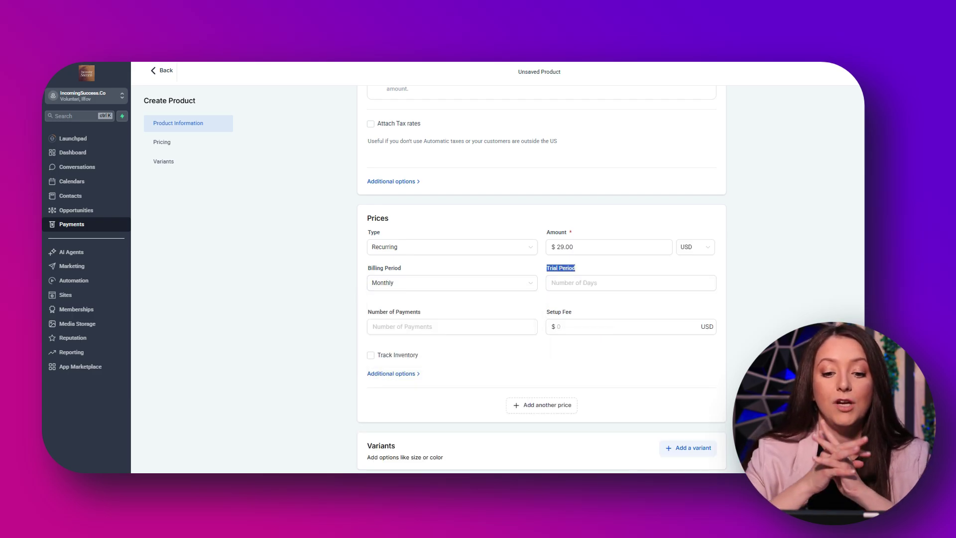
{"action": "left_click", "coordinate": [576, 268]}
{"action": "left_click", "coordinate": [631, 282]}
{"action": "type", "text": "7"}
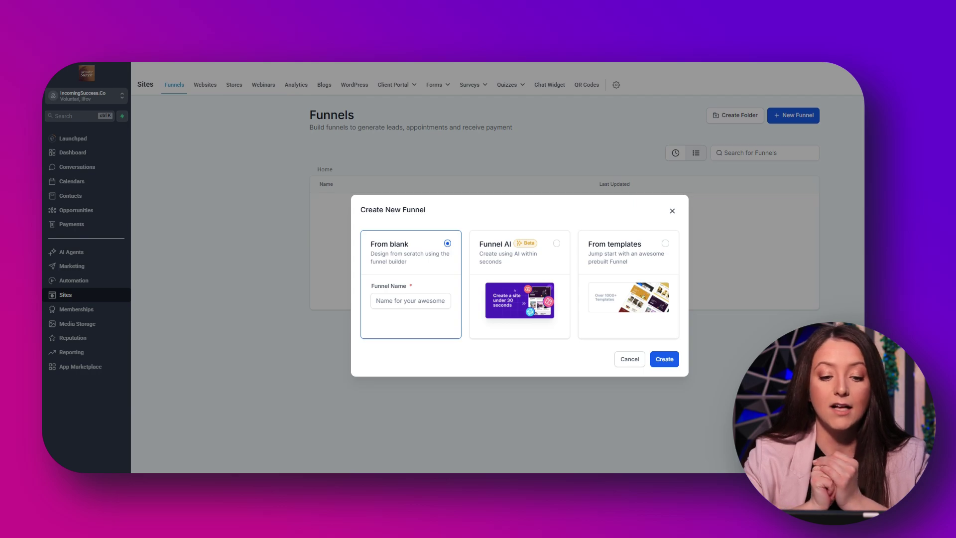
Start the new funnel with Funnel AI and enter "YouTube Training Membership" as the business name
{"action": "left_click", "coordinate": [556, 243]}
{"action": "left_click", "coordinate": [659, 359]}
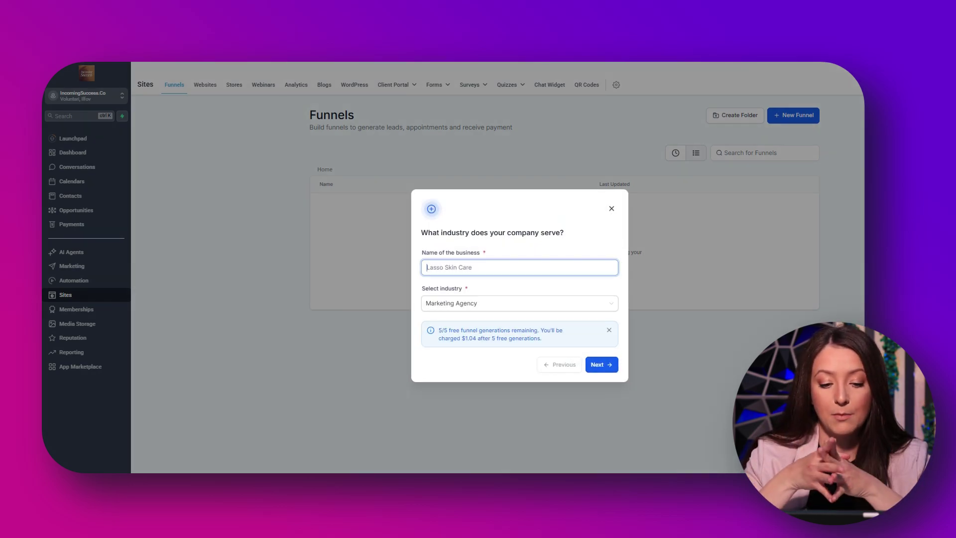
{"action": "type", "text": "Y"}
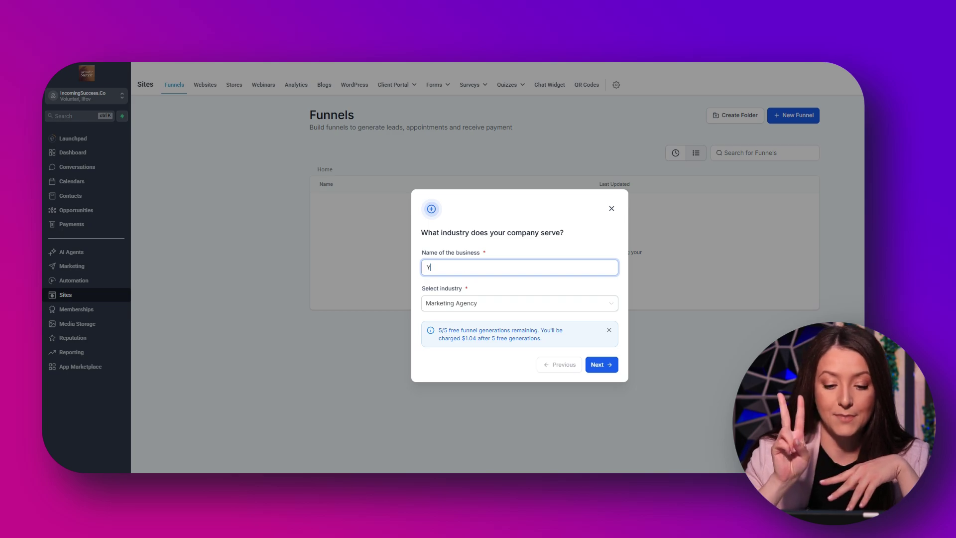
{"action": "type", "text": "ouTube Training Membership"}
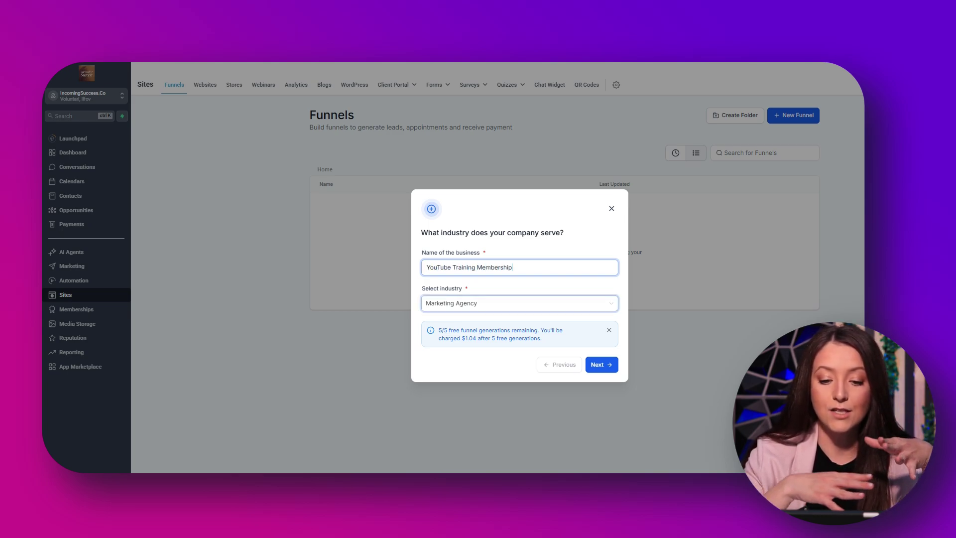
Choose Marketing Agency as the industry and generate the funnel with the default goal, Generate more leads, and Friendly tone
{"action": "left_click", "coordinate": [555, 304]}
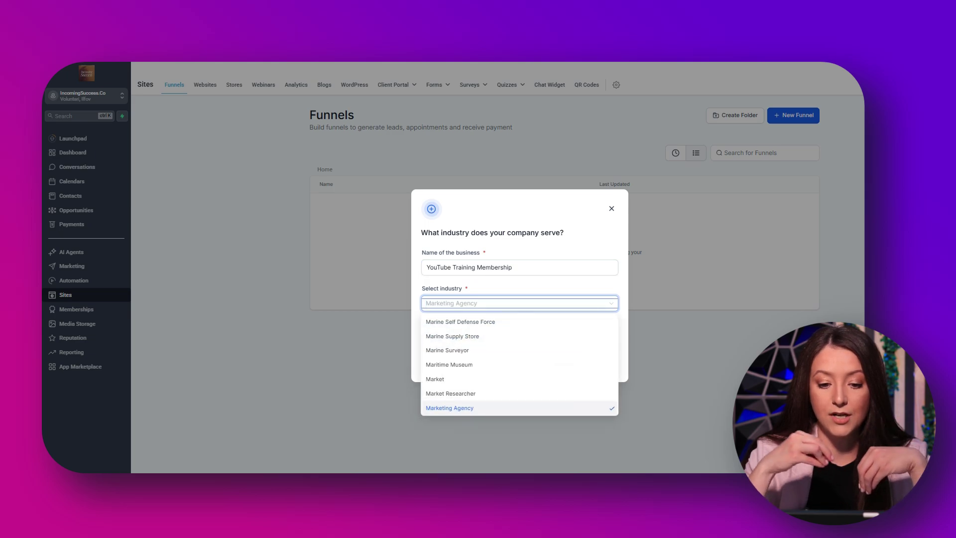
{"action": "scroll", "coordinate": [498, 387], "scroll_direction": "up", "scroll_amount": 20}
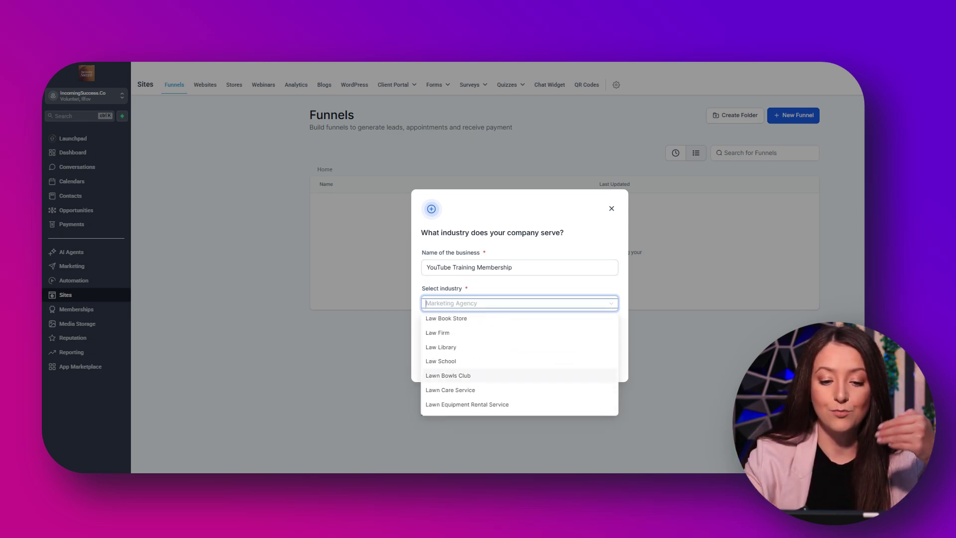
{"action": "scroll", "coordinate": [498, 383], "scroll_direction": "up", "scroll_amount": 15}
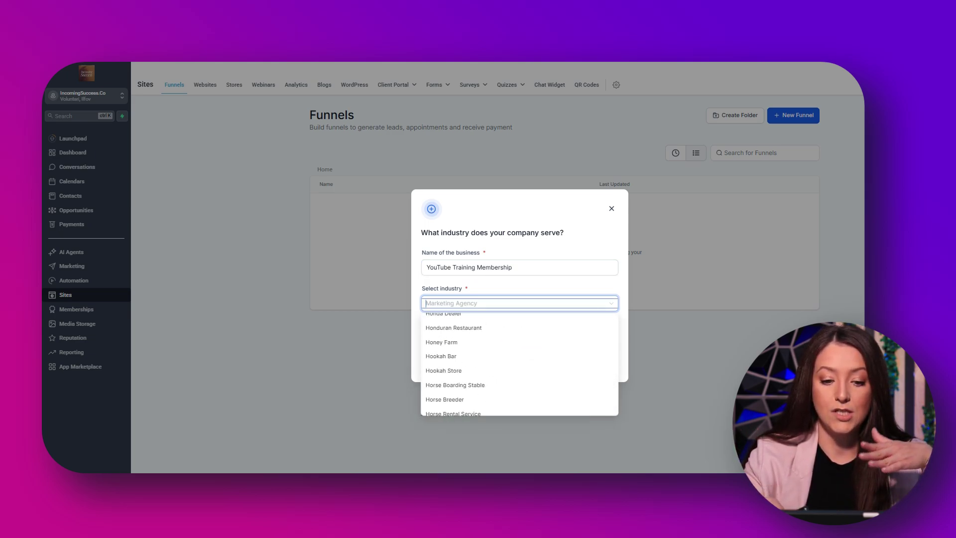
{"action": "scroll", "coordinate": [498, 384], "scroll_direction": "up", "scroll_amount": 15}
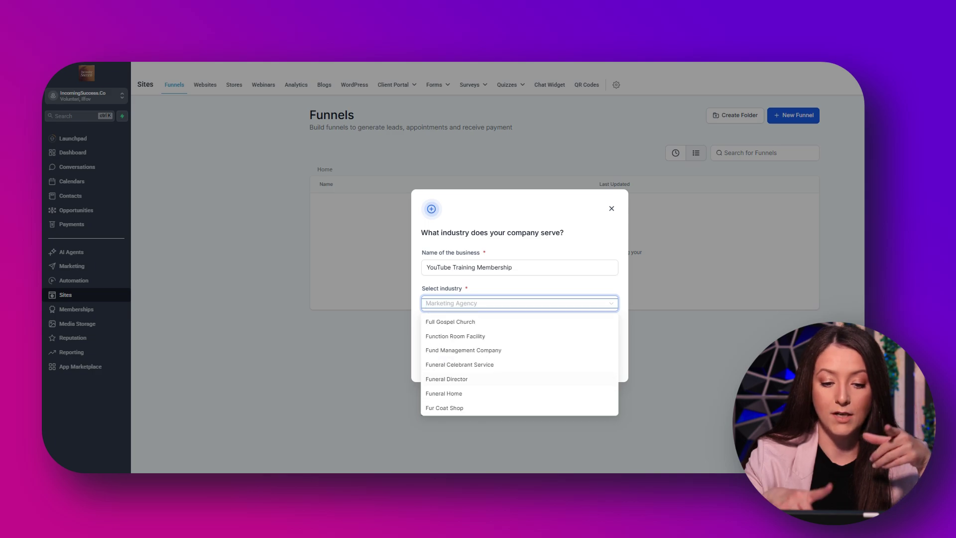
{"action": "scroll", "coordinate": [498, 380], "scroll_direction": "up", "scroll_amount": 10}
{"action": "type", "text": "mar"}
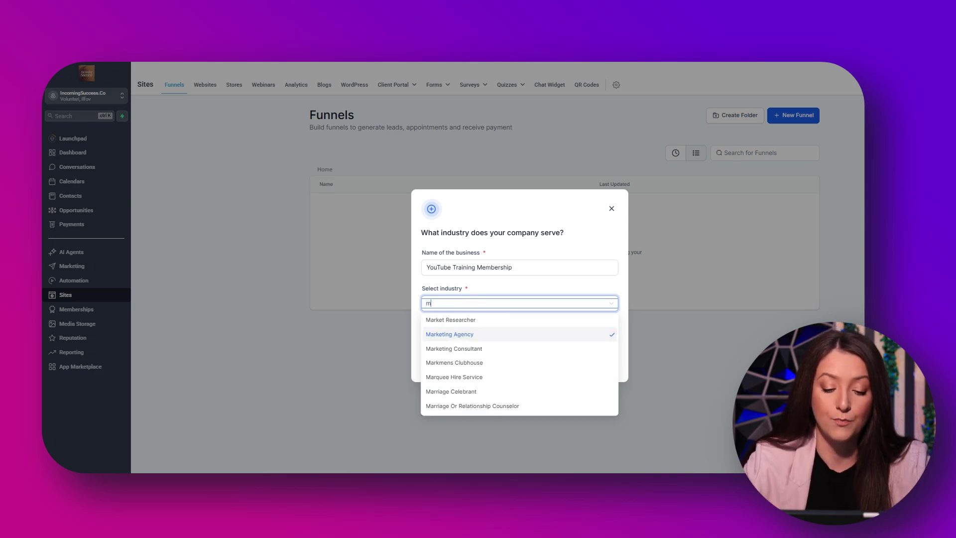
{"action": "left_click", "coordinate": [498, 334]}
{"action": "left_click", "coordinate": [601, 364]}
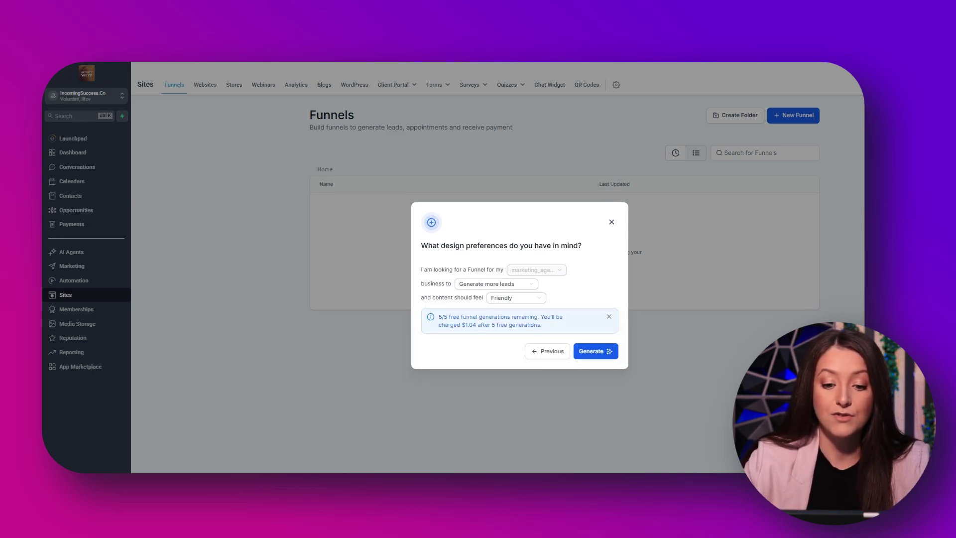
{"action": "left_click", "coordinate": [596, 351]}
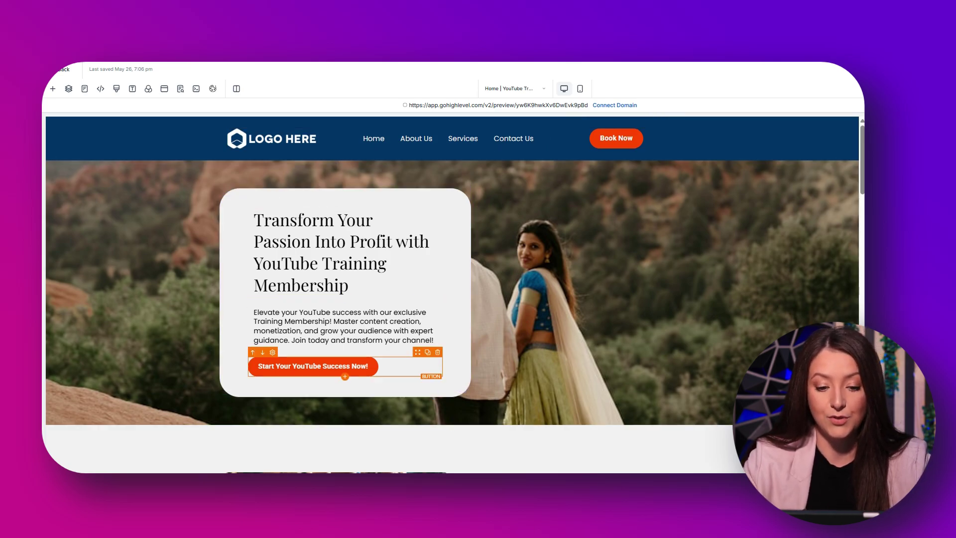
Examine the generated funnel page from the hero section through the service sections to the testimonials
{"action": "scroll", "coordinate": [452, 293], "scroll_direction": "down", "scroll_amount": 1}
{"action": "scroll", "coordinate": [452, 294], "scroll_direction": "down", "scroll_amount": 5}
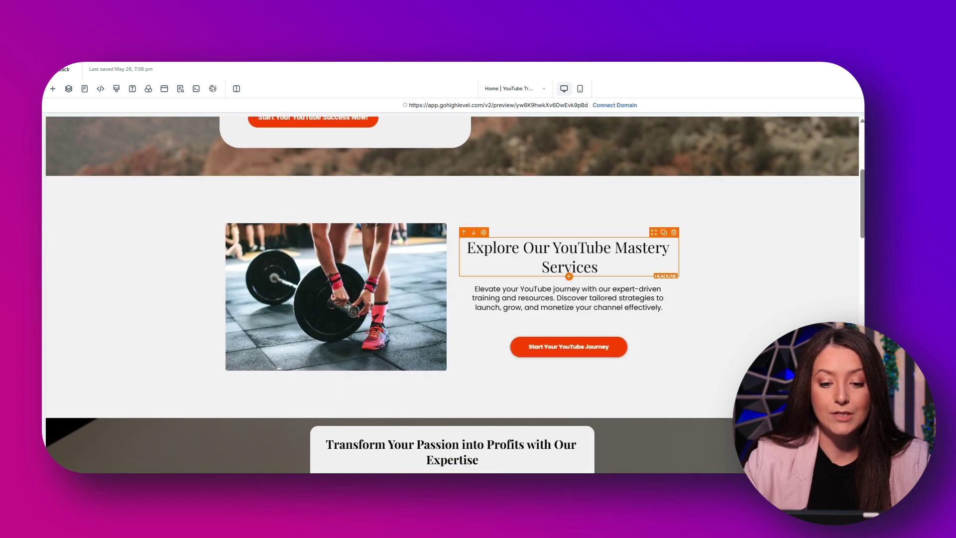
{"action": "scroll", "coordinate": [452, 294], "scroll_direction": "down", "scroll_amount": 5}
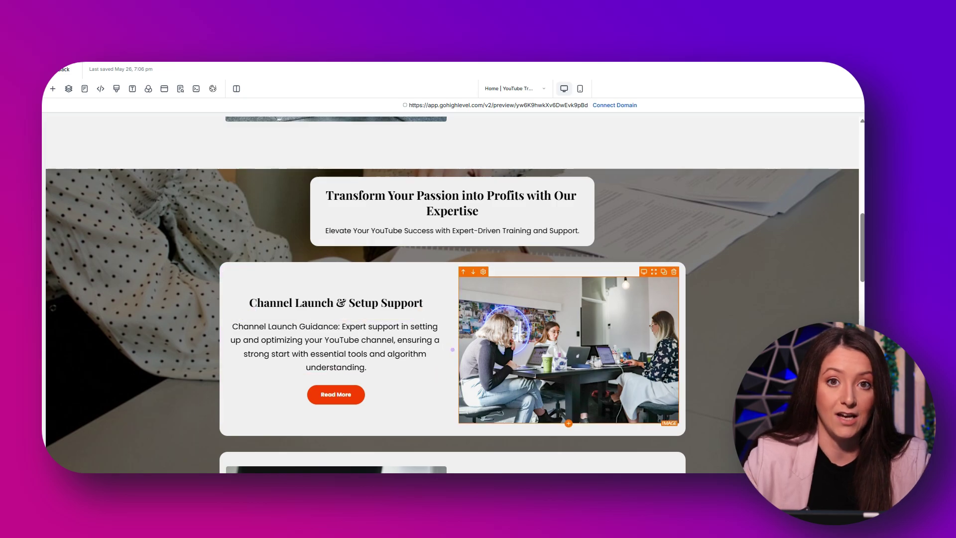
{"action": "scroll", "coordinate": [453, 350], "scroll_direction": "down", "scroll_amount": 3}
{"action": "scroll", "coordinate": [452, 294], "scroll_direction": "down", "scroll_amount": 1}
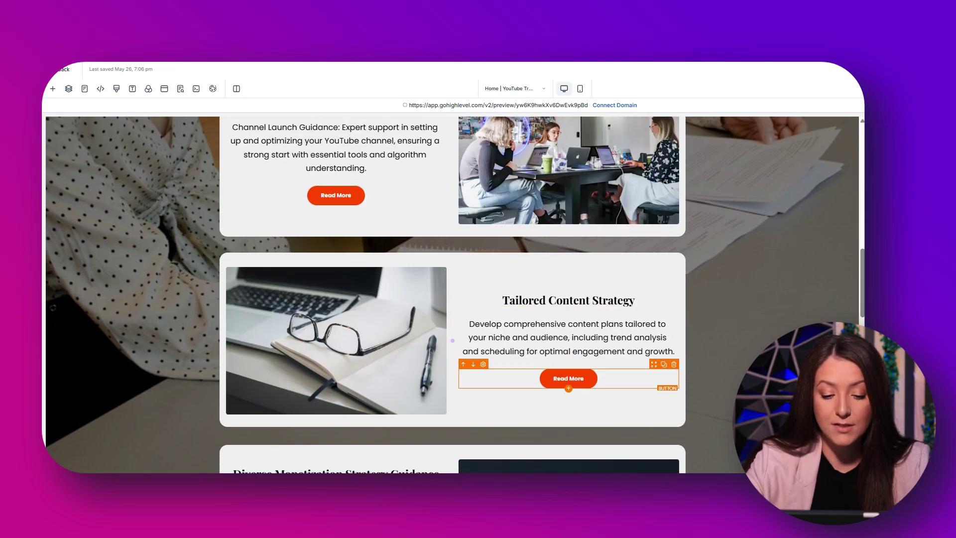
{"action": "scroll", "coordinate": [452, 340], "scroll_direction": "down", "scroll_amount": 4}
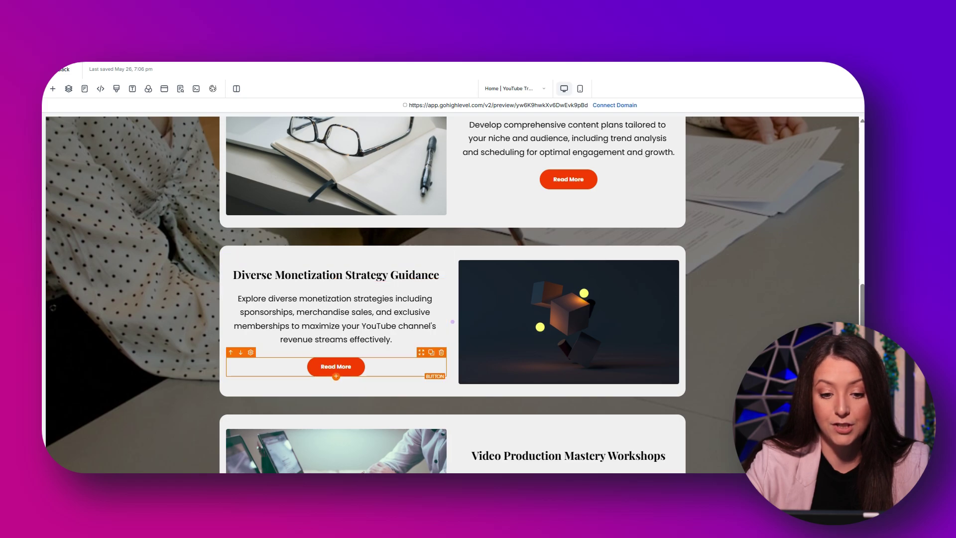
{"action": "scroll", "coordinate": [452, 294], "scroll_direction": "down", "scroll_amount": 4}
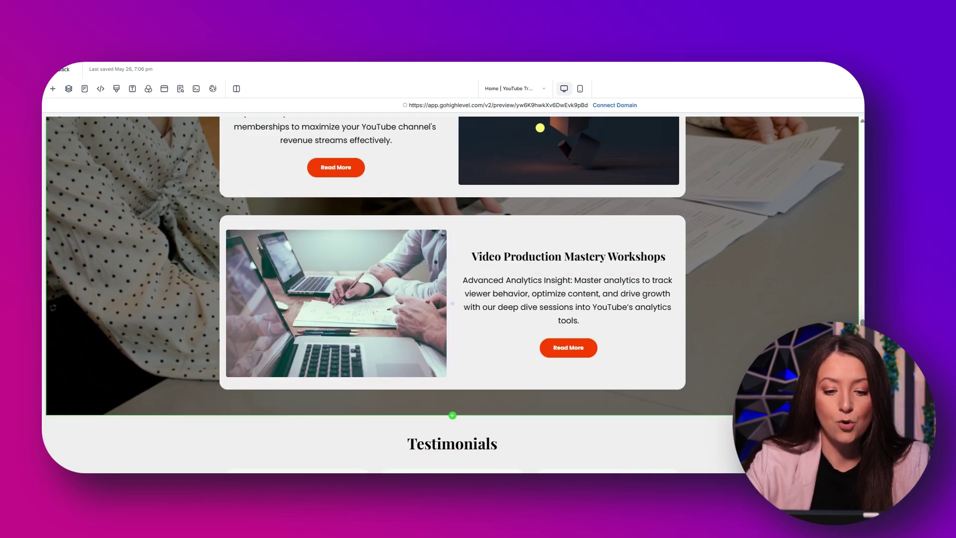
{"action": "scroll", "coordinate": [452, 294], "scroll_direction": "down", "scroll_amount": 3}
{"action": "scroll", "coordinate": [452, 293], "scroll_direction": "down", "scroll_amount": 2}
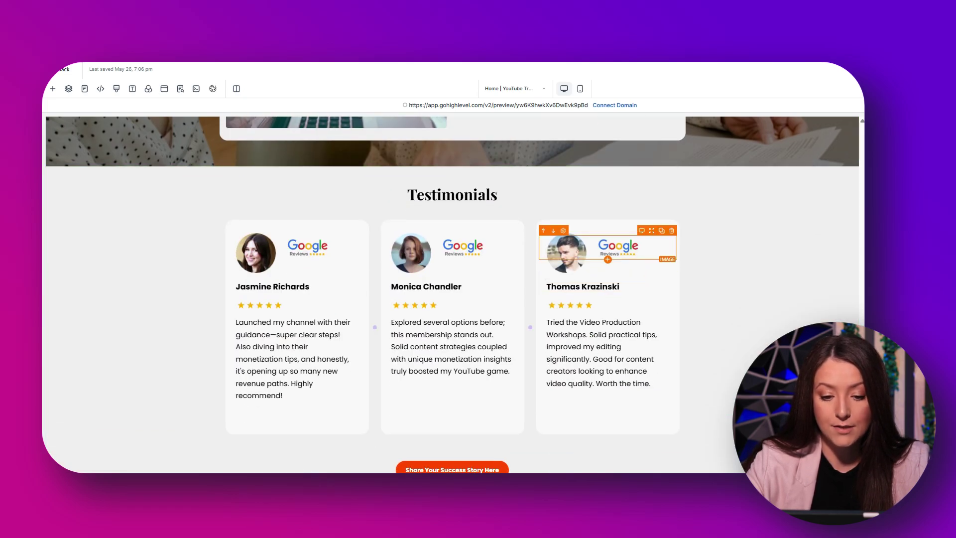
Examine the rest of the generated funnel page, including the FAQs and the contact footer, and return to the hero section
{"action": "scroll", "coordinate": [452, 299], "scroll_direction": "down", "scroll_amount": 6}
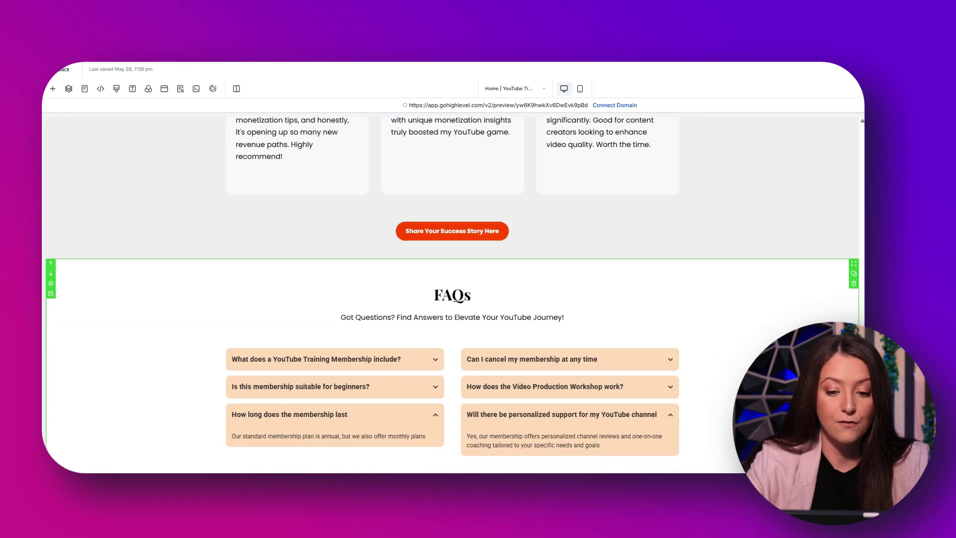
{"action": "scroll", "coordinate": [448, 443], "scroll_direction": "down", "scroll_amount": 1}
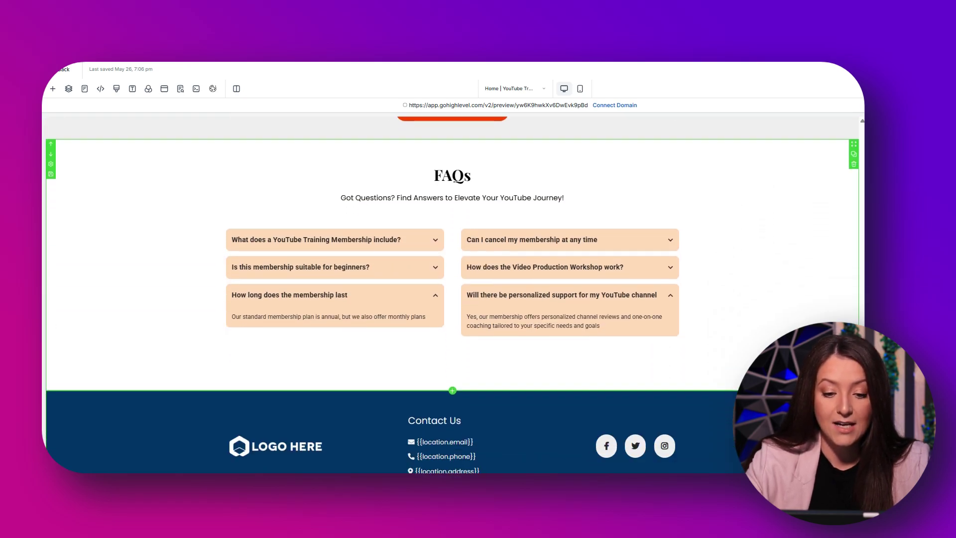
{"action": "scroll", "coordinate": [452, 294], "scroll_direction": "up", "scroll_amount": 20}
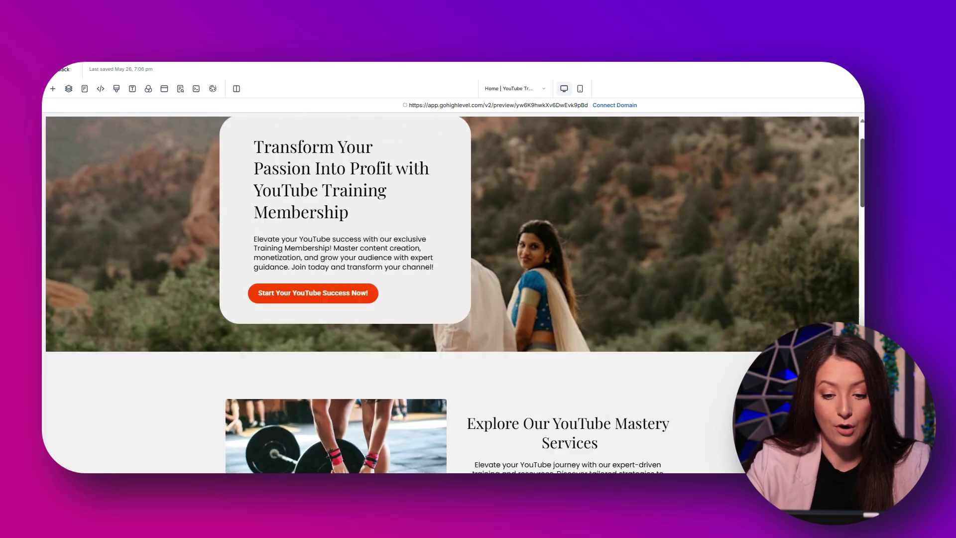
{"action": "left_click", "coordinate": [180, 88]}
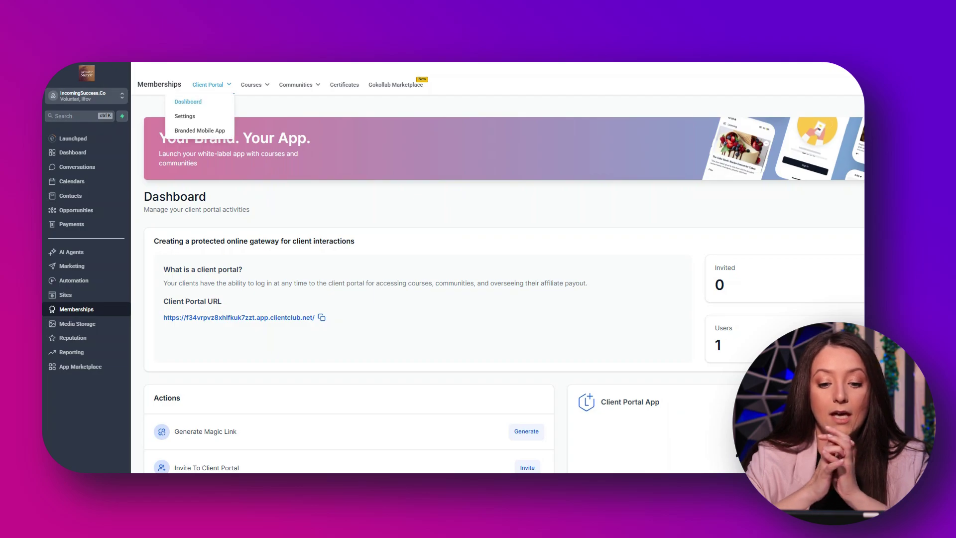
Create a new course product in Memberships from the Membership template
{"action": "left_click", "coordinate": [247, 116]}
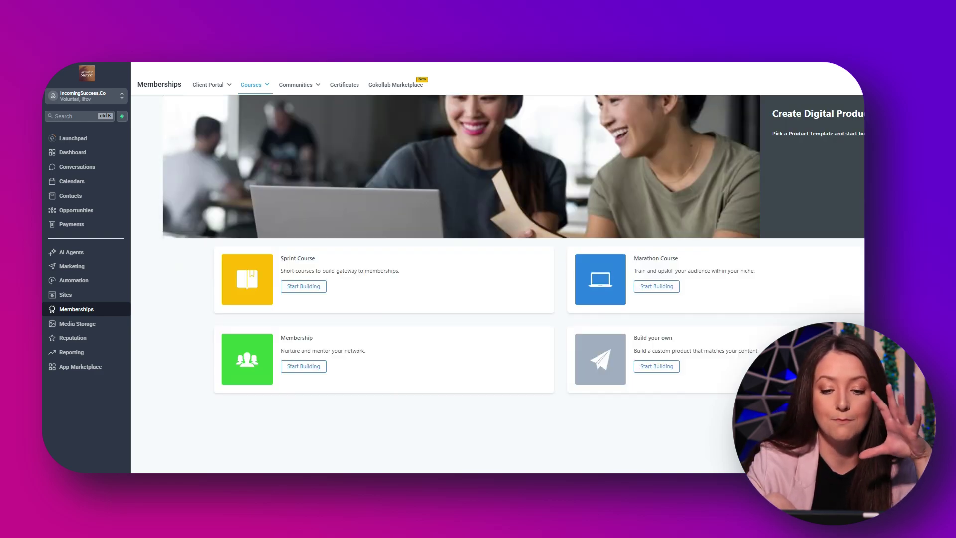
{"action": "left_click", "coordinate": [657, 287]}
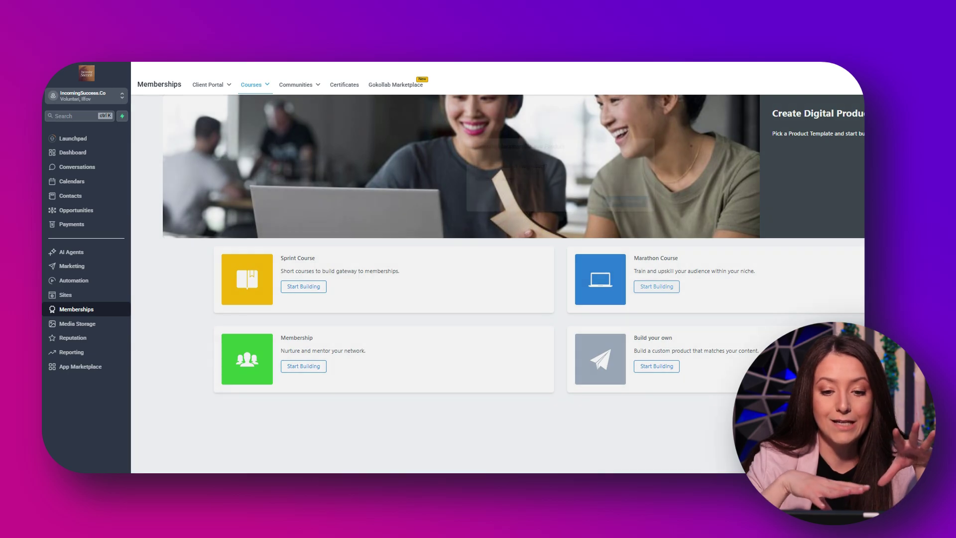
{"action": "left_click", "coordinate": [588, 204]}
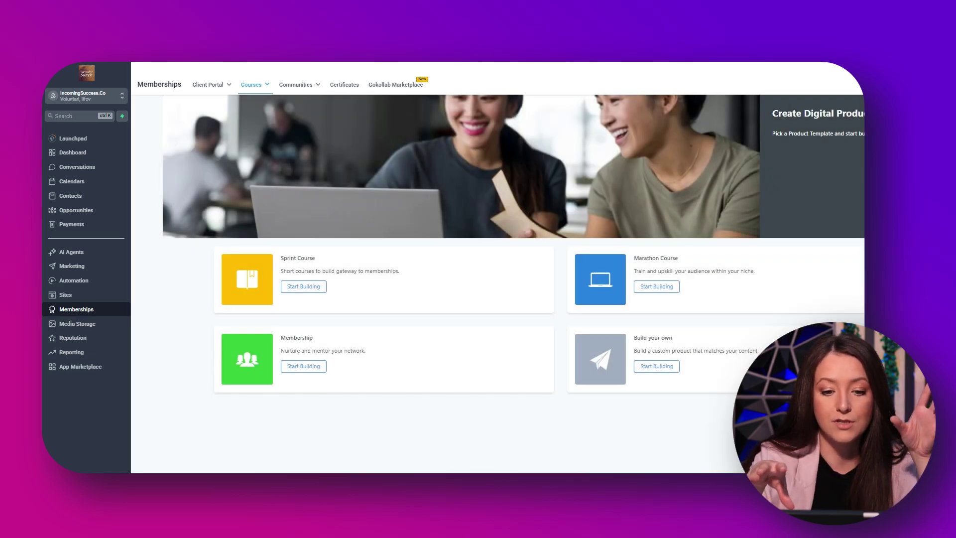
{"action": "left_click", "coordinate": [303, 366]}
{"action": "left_click", "coordinate": [632, 204]}
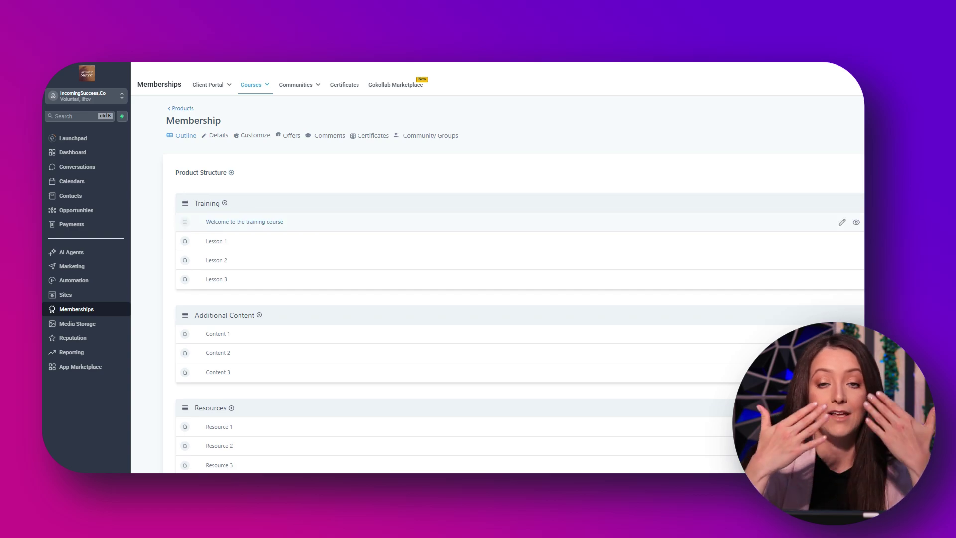
Review the Membership product's outline, its title, description and thumbnail details, and its theme customization options
{"action": "scroll", "coordinate": [498, 283], "scroll_direction": "down", "scroll_amount": 1}
{"action": "scroll", "coordinate": [518, 279], "scroll_direction": "down", "scroll_amount": 1}
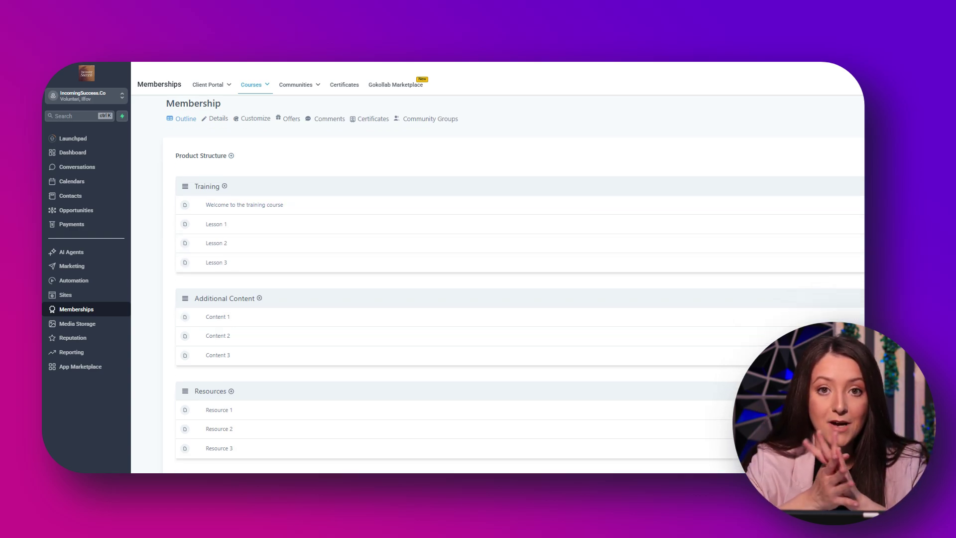
{"action": "scroll", "coordinate": [518, 239], "scroll_direction": "up", "scroll_amount": 1}
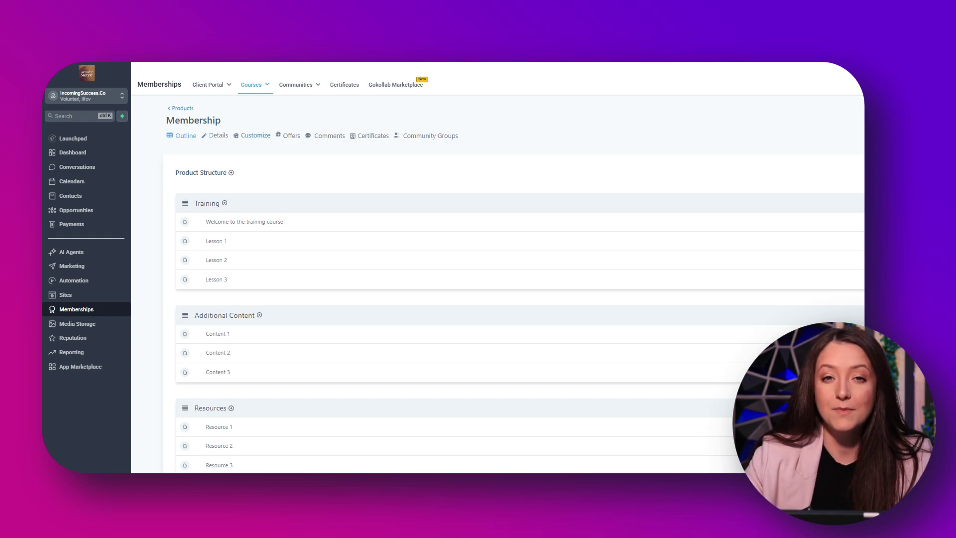
{"action": "left_click", "coordinate": [218, 135]}
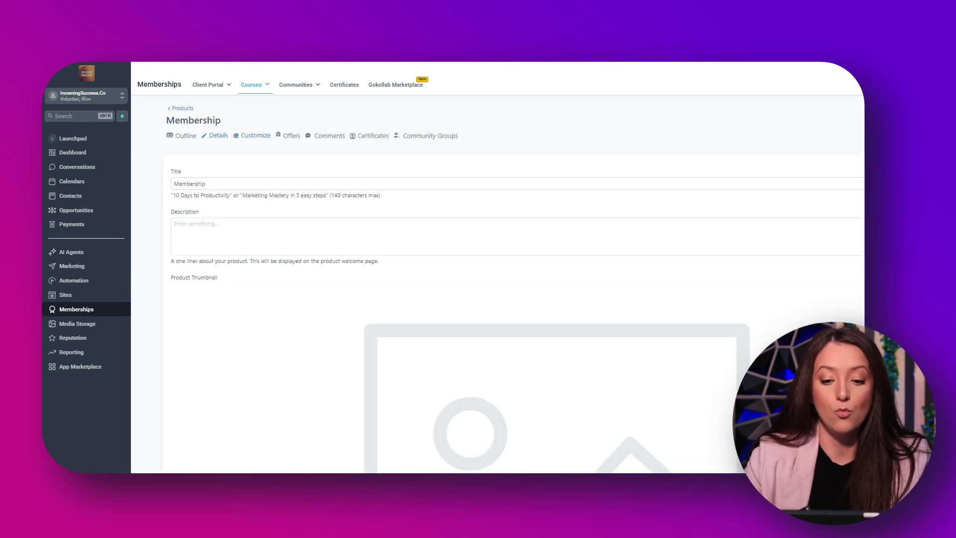
{"action": "scroll", "coordinate": [518, 284], "scroll_direction": "down", "scroll_amount": 5}
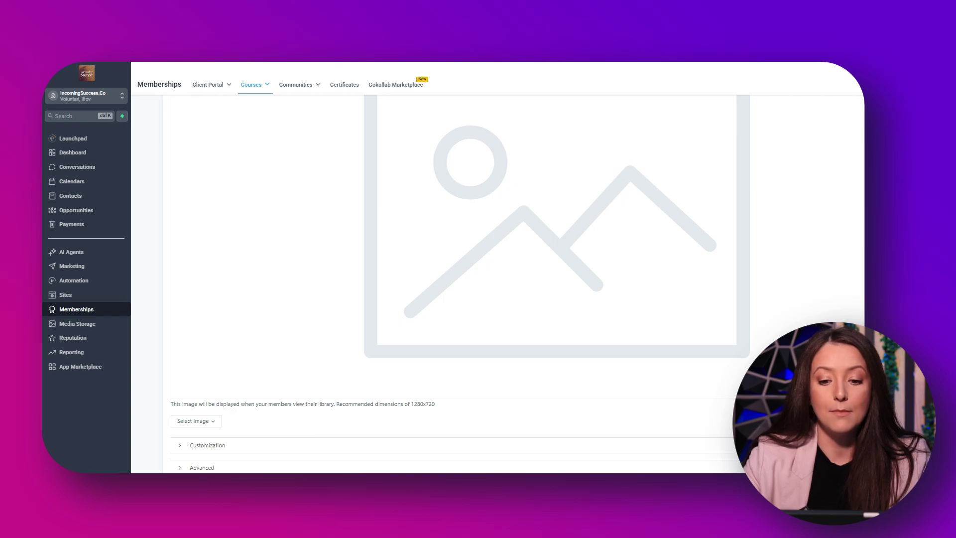
{"action": "scroll", "coordinate": [518, 283], "scroll_direction": "up", "scroll_amount": 5}
{"action": "left_click", "coordinate": [256, 135]}
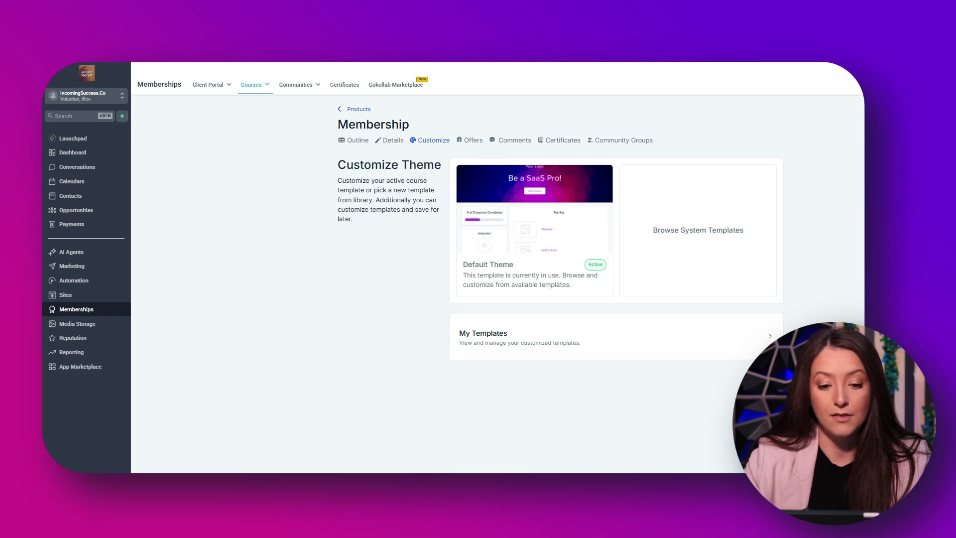
View the domain setup in the Communities settings and the community groups page
{"action": "left_click", "coordinate": [211, 85]}
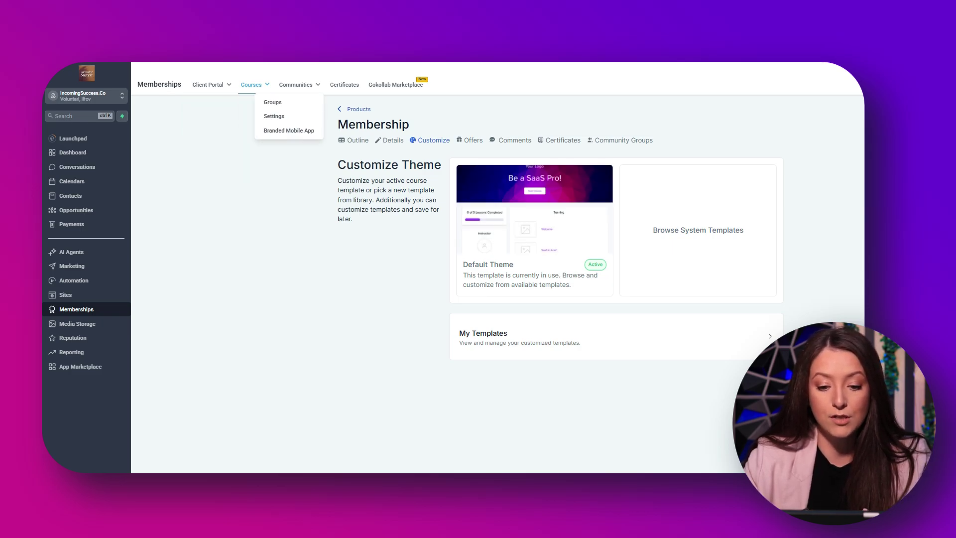
{"action": "left_click", "coordinate": [274, 116]}
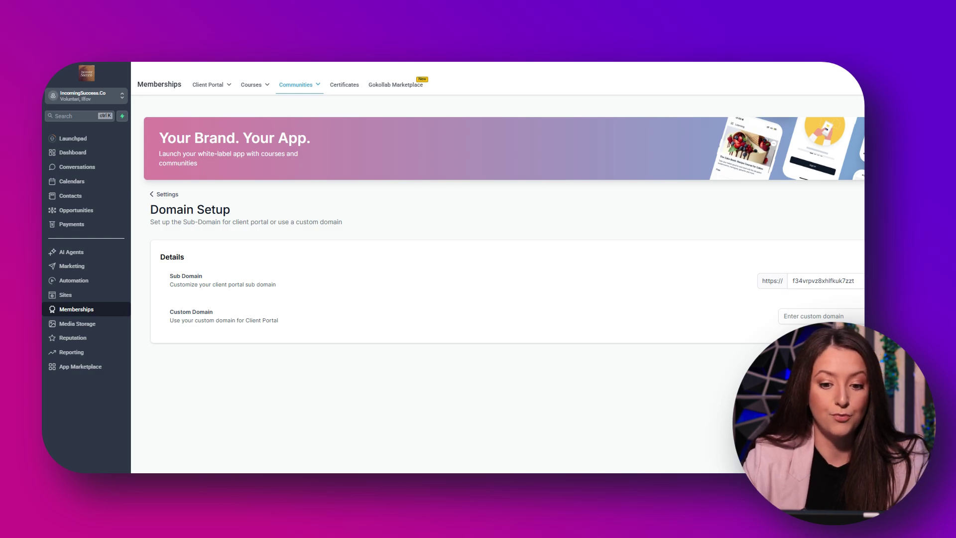
{"action": "left_click", "coordinate": [300, 84]}
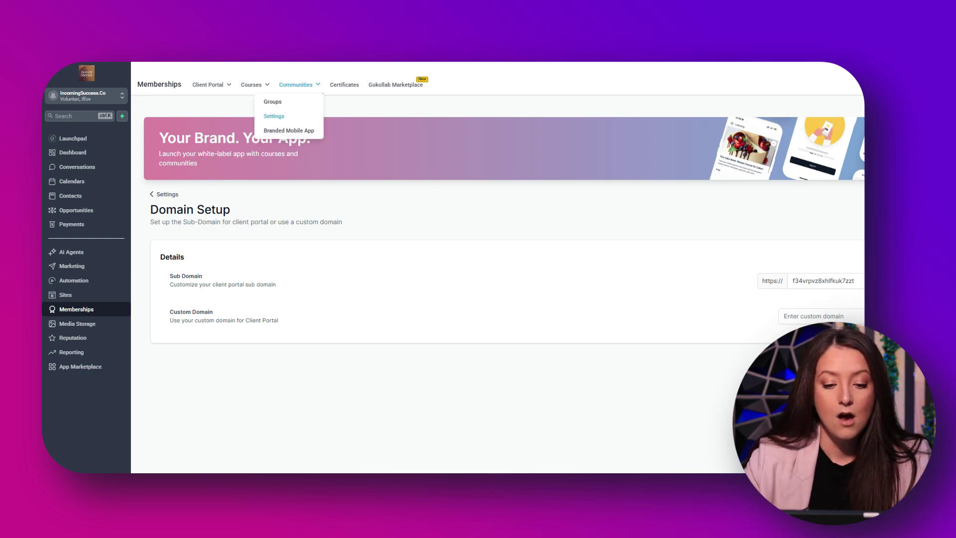
{"action": "left_click", "coordinate": [272, 102]}
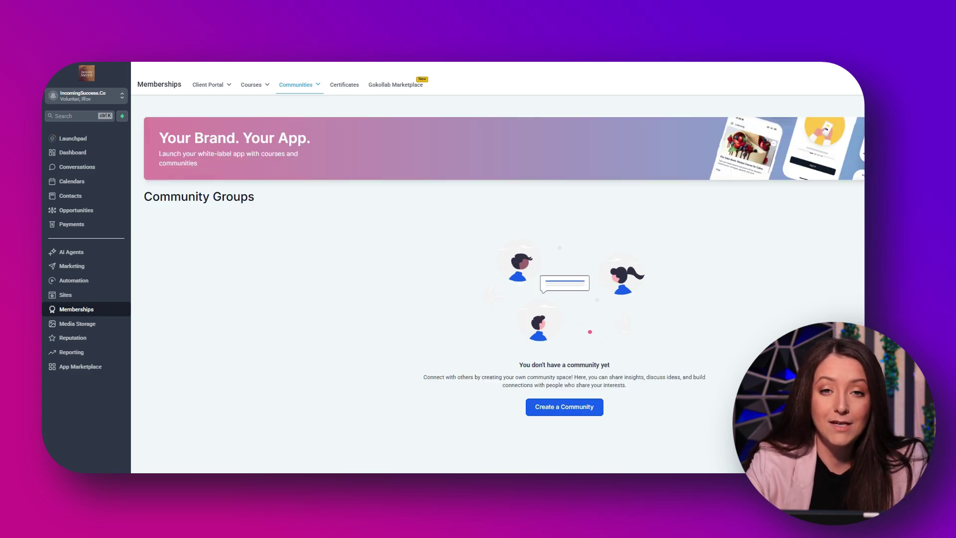
Review the client portal dashboard with its portal URL and invitation actions
{"action": "mouse_move", "coordinate": [207, 84]}
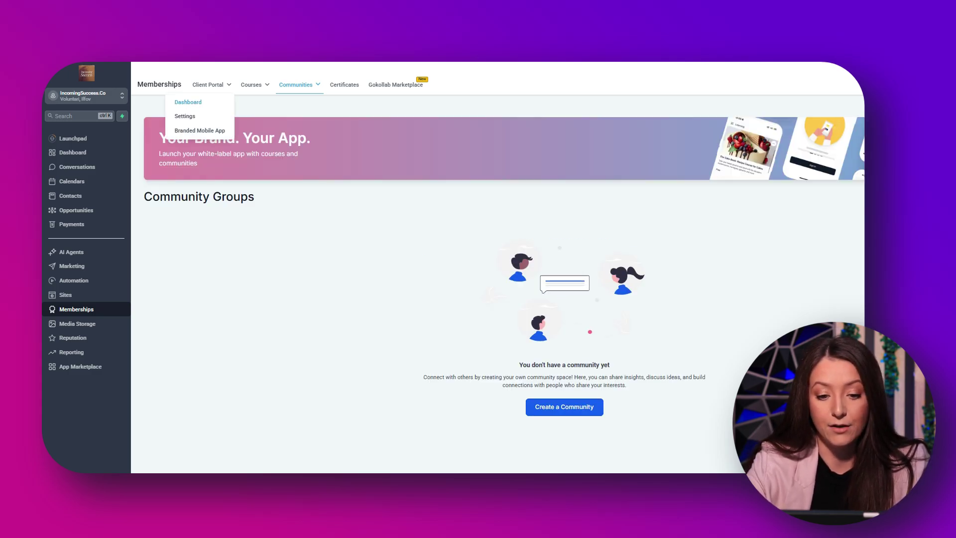
{"action": "left_click", "coordinate": [188, 102]}
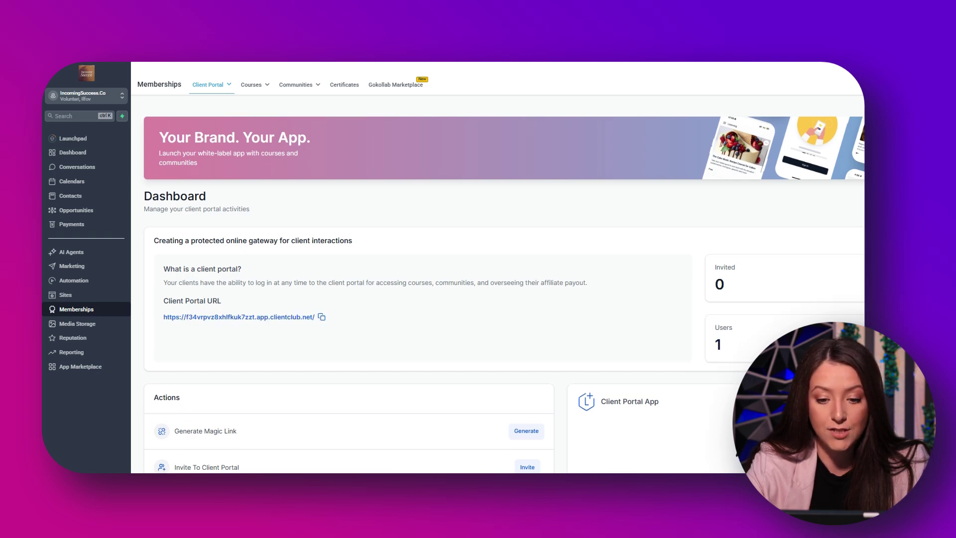
{"action": "scroll", "coordinate": [504, 284], "scroll_direction": "down", "scroll_amount": 1}
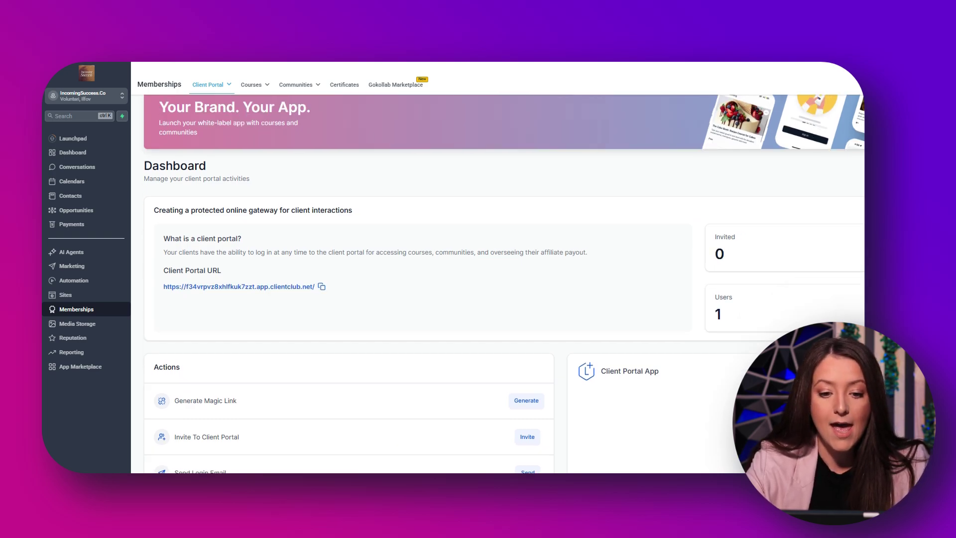
{"action": "scroll", "coordinate": [504, 284], "scroll_direction": "up", "scroll_amount": 1}
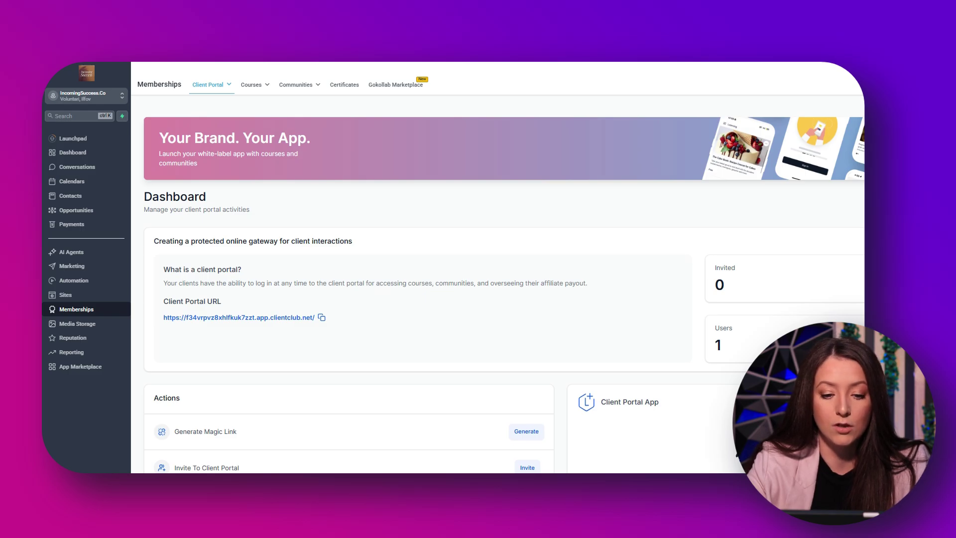
Start a new product in Payments and exclude it from the online store
{"action": "left_click", "coordinate": [72, 224]}
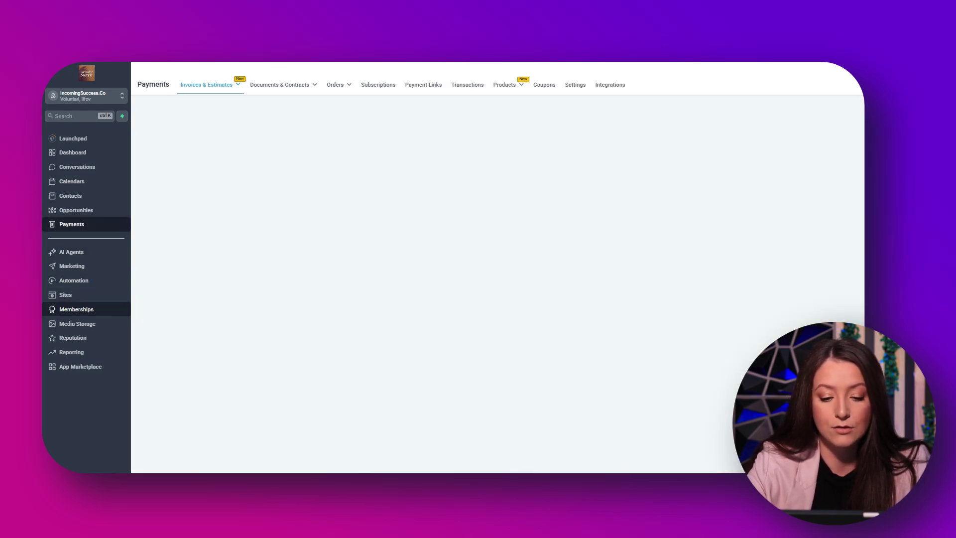
{"action": "mouse_move", "coordinate": [505, 84]}
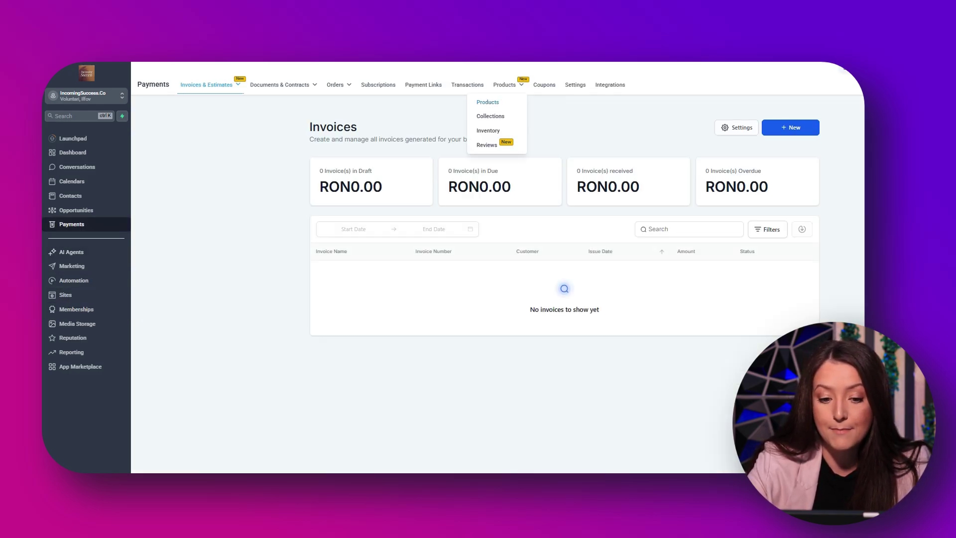
{"action": "left_click", "coordinate": [487, 101]}
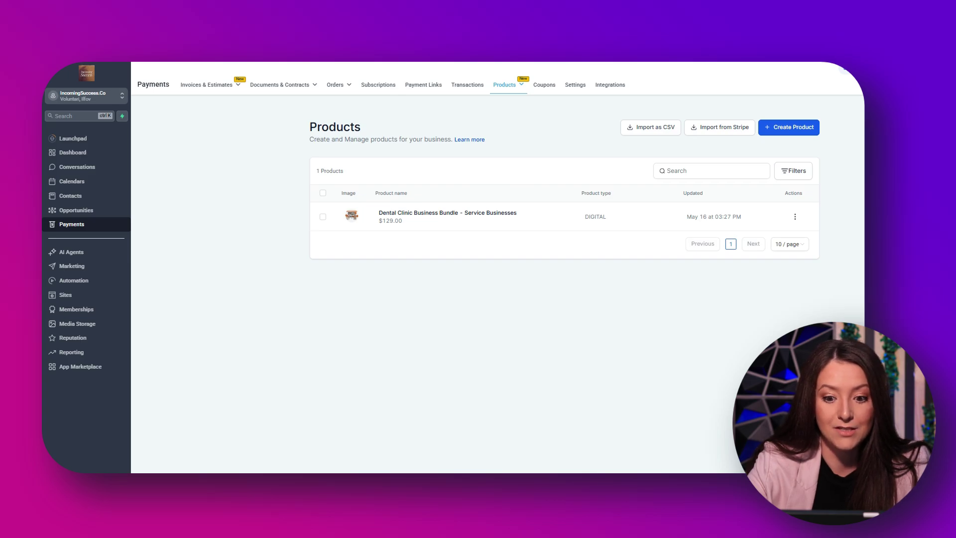
{"action": "left_click", "coordinate": [789, 127]}
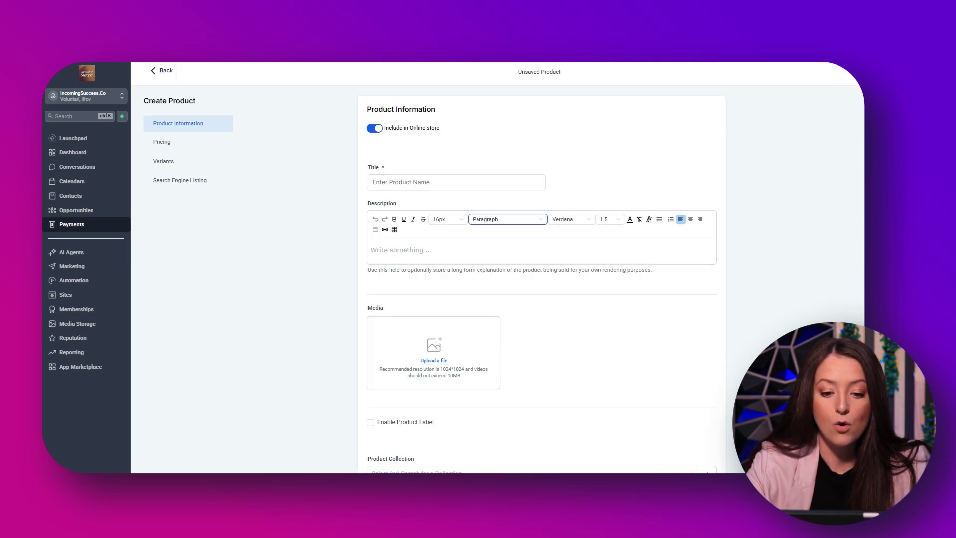
{"action": "left_click", "coordinate": [374, 127]}
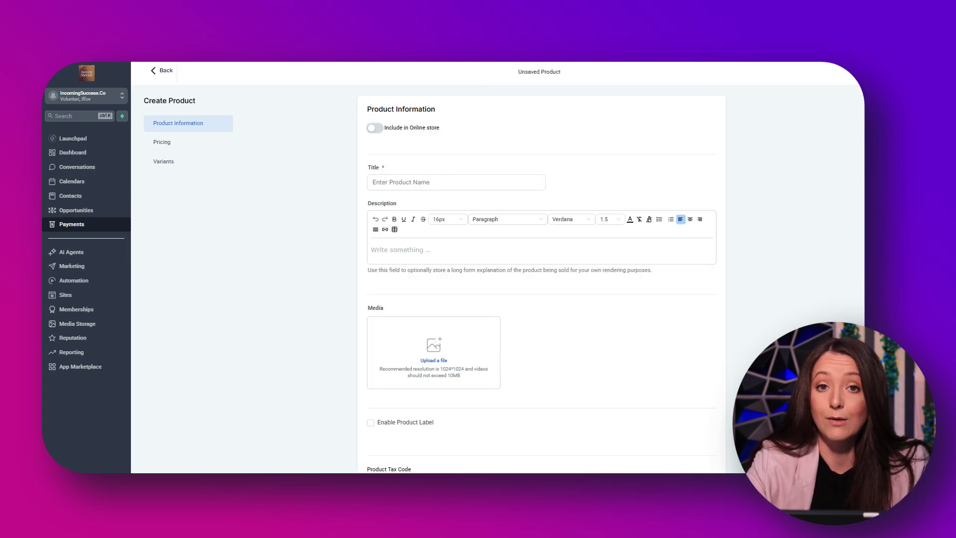
Set the product's price type to Recurring with an amount of RON 29.00, and check the price's additional options
{"action": "scroll", "coordinate": [542, 279], "scroll_direction": "down", "scroll_amount": 4}
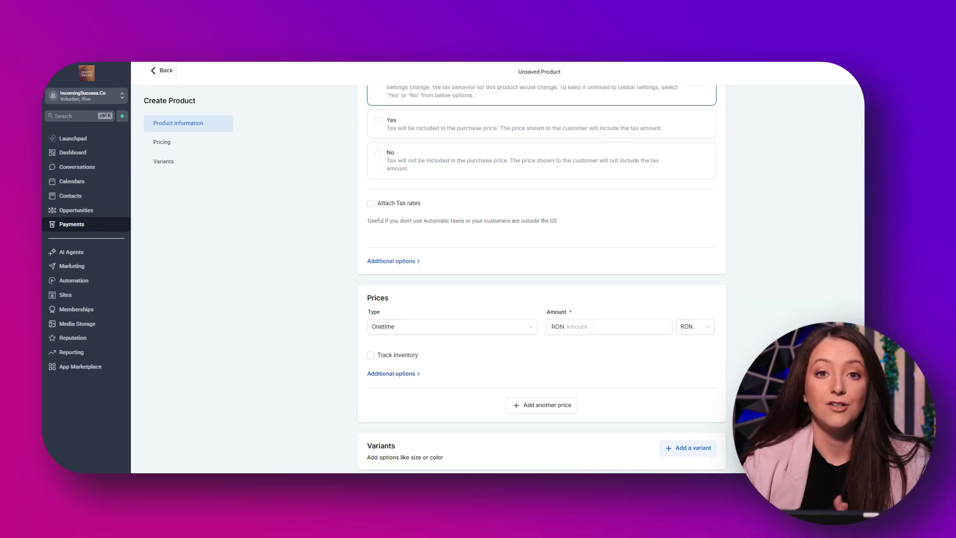
{"action": "left_click", "coordinate": [394, 373]}
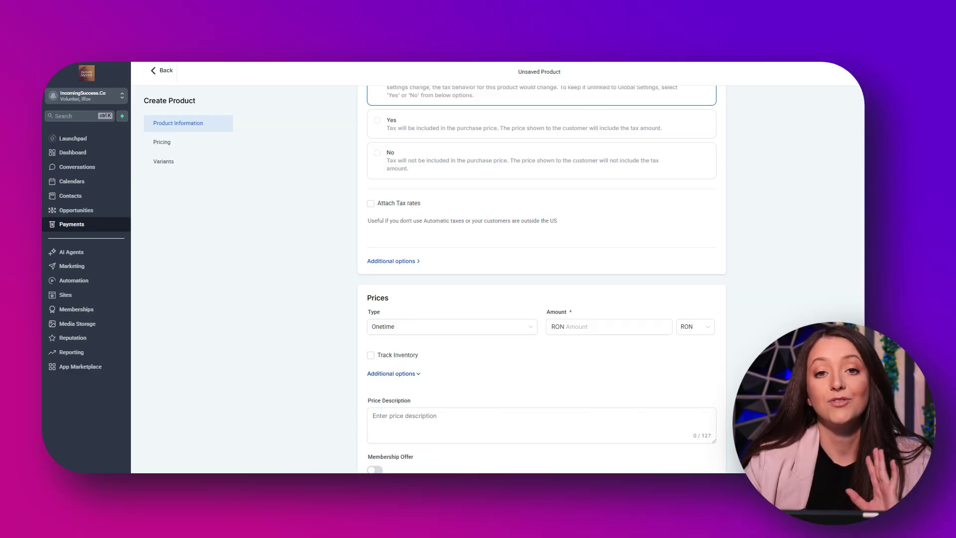
{"action": "left_click", "coordinate": [453, 326]}
{"action": "left_click", "coordinate": [384, 359]}
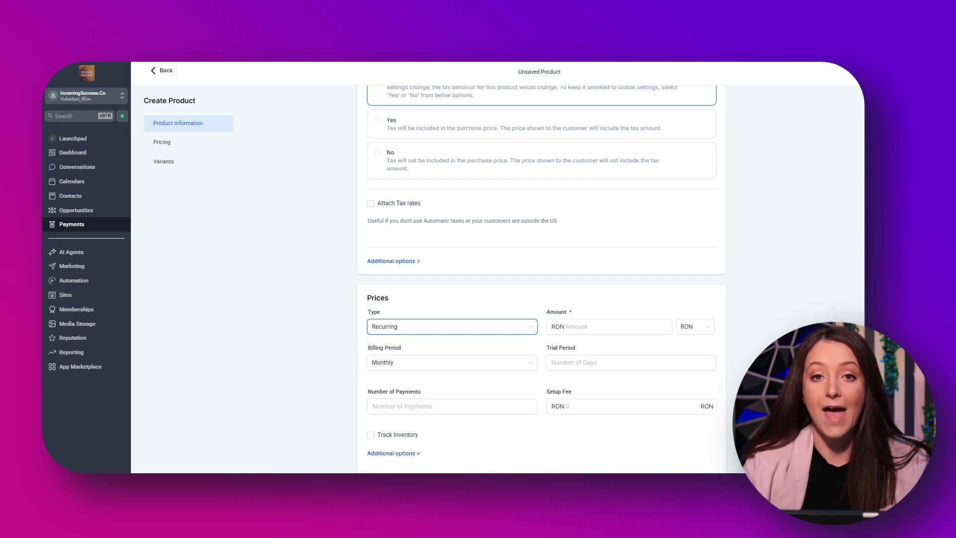
{"action": "left_click", "coordinate": [609, 327]}
{"action": "type", "text": "29.00"}
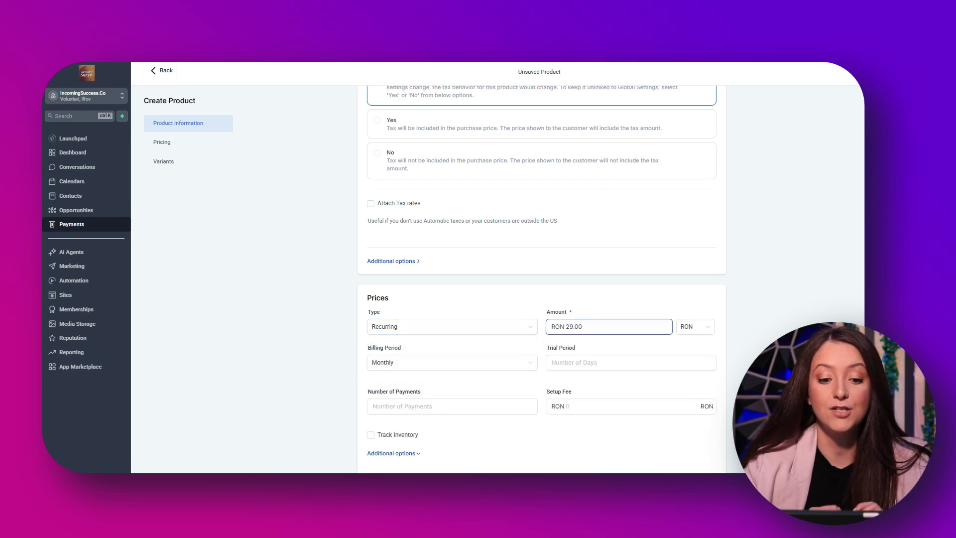
{"action": "scroll", "coordinate": [542, 279], "scroll_direction": "down", "scroll_amount": 1}
{"action": "scroll", "coordinate": [541, 279], "scroll_direction": "down", "scroll_amount": 1}
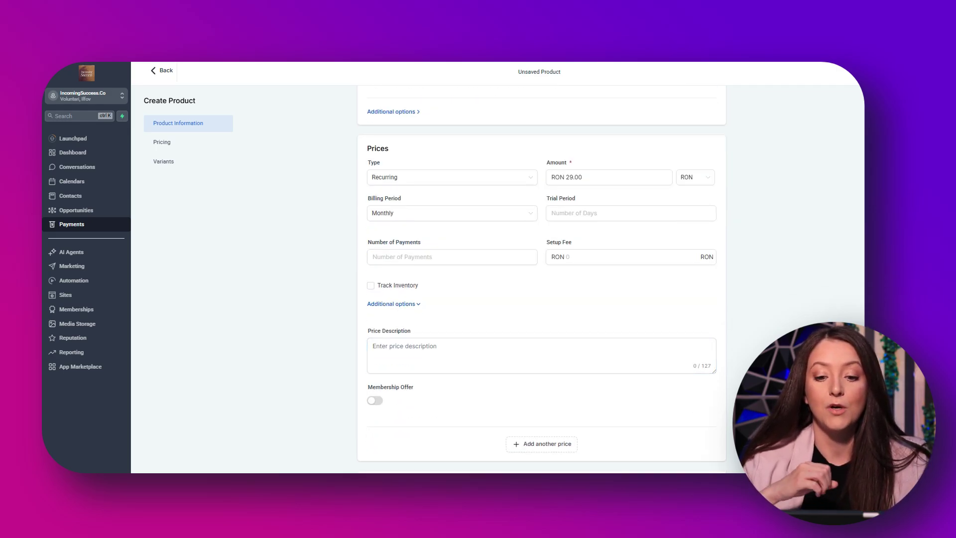
{"action": "left_click", "coordinate": [394, 304]}
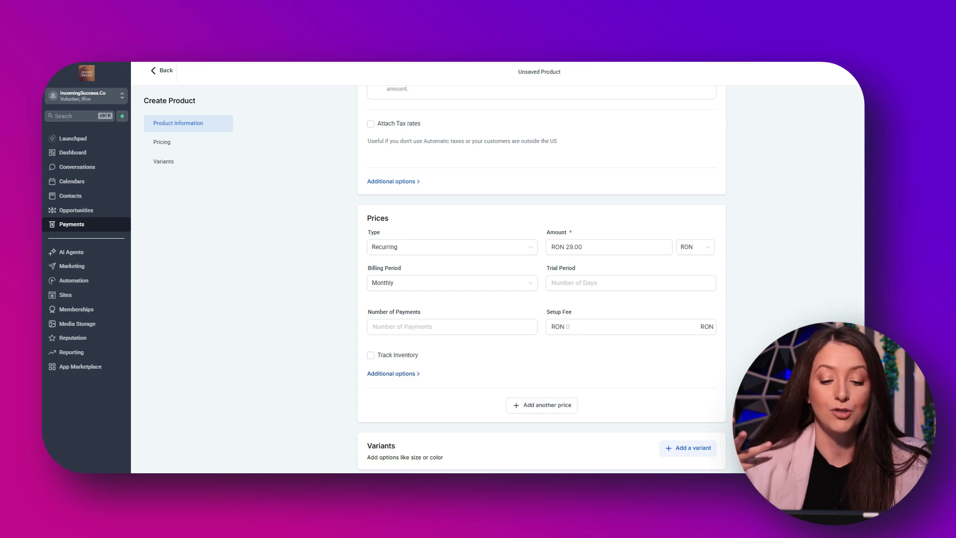
Title the product VIP and save it
{"action": "scroll", "coordinate": [542, 279], "scroll_direction": "up", "scroll_amount": 1}
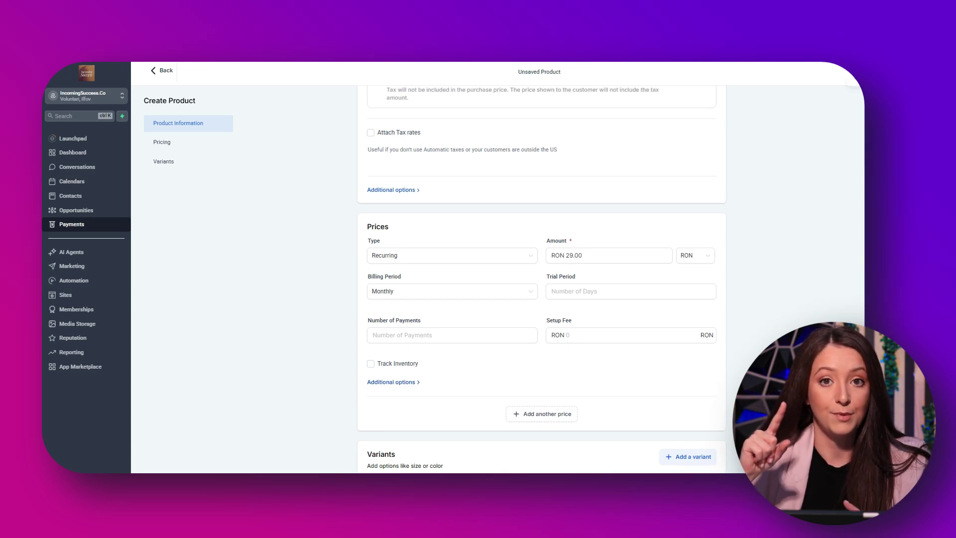
{"action": "scroll", "coordinate": [542, 278], "scroll_direction": "up", "scroll_amount": 5}
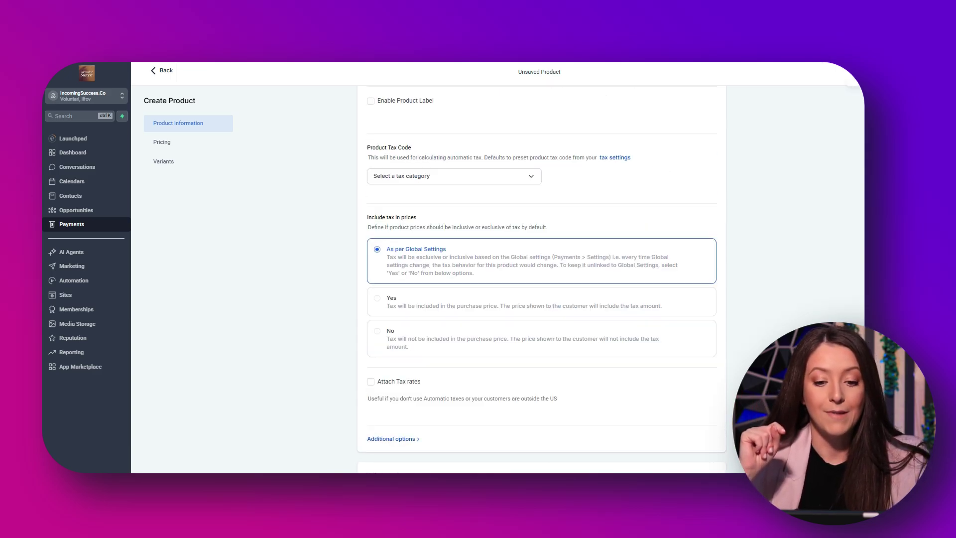
{"action": "scroll", "coordinate": [542, 279], "scroll_direction": "up", "scroll_amount": 6}
{"action": "left_click", "coordinate": [374, 182]}
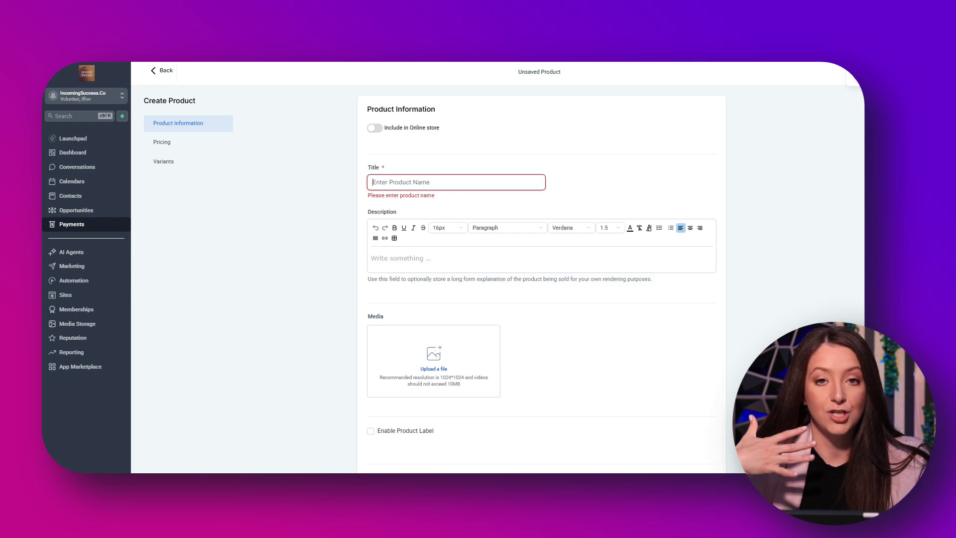
{"action": "type", "text": "VIP"}
{"action": "scroll", "coordinate": [542, 279], "scroll_direction": "down", "scroll_amount": 15}
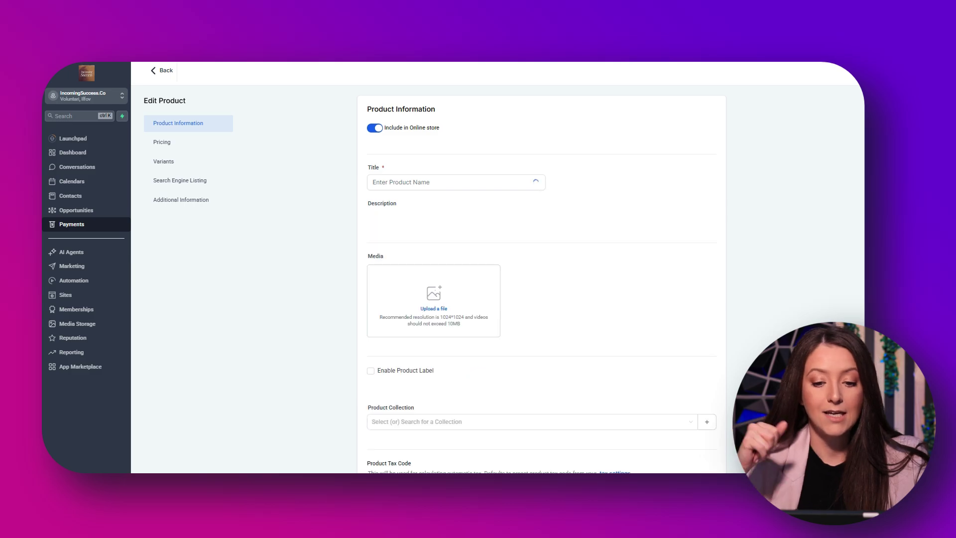
Open the saved product's price details and set its shipping and delivery type to Digital Product
{"action": "scroll", "coordinate": [542, 279], "scroll_direction": "down", "scroll_amount": 10}
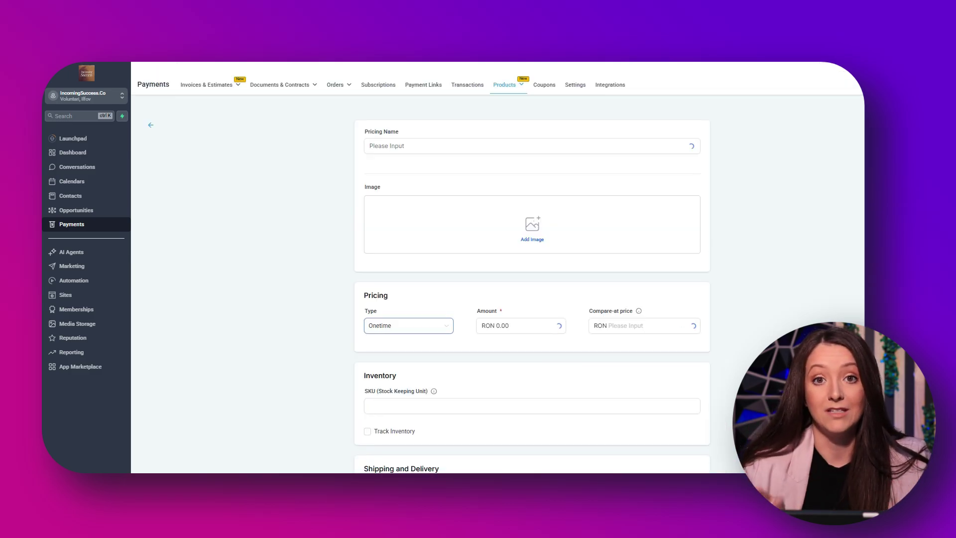
{"action": "scroll", "coordinate": [532, 283], "scroll_direction": "down", "scroll_amount": 4}
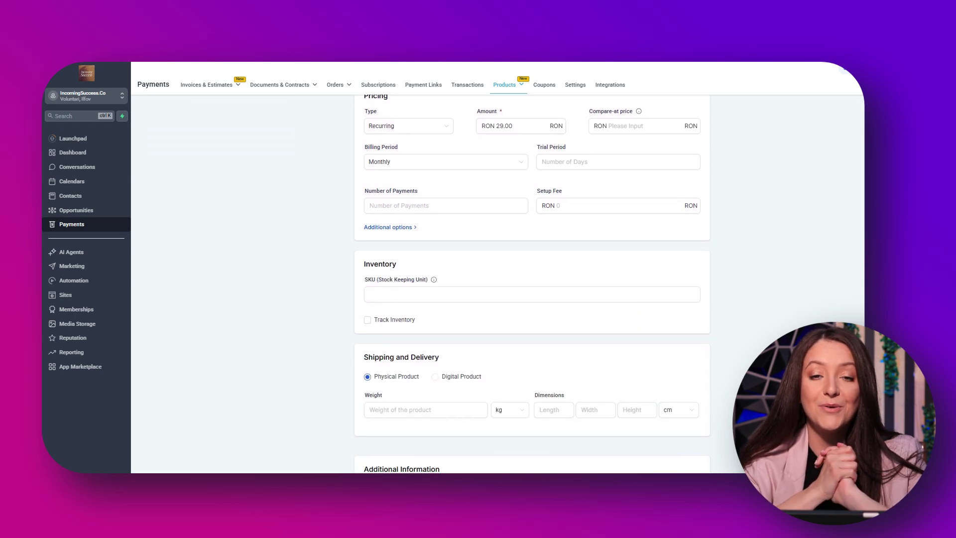
{"action": "scroll", "coordinate": [532, 284], "scroll_direction": "down", "scroll_amount": 2}
{"action": "left_click", "coordinate": [435, 277]}
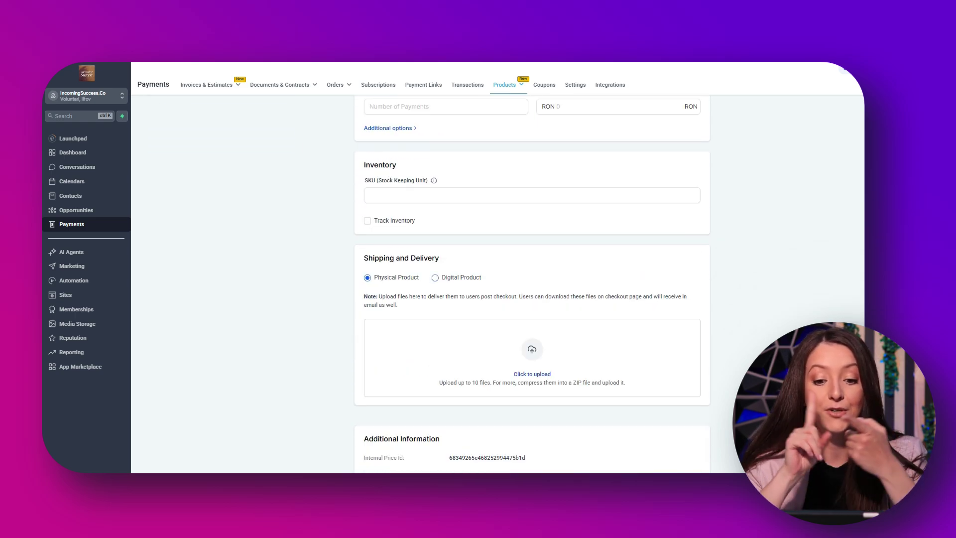